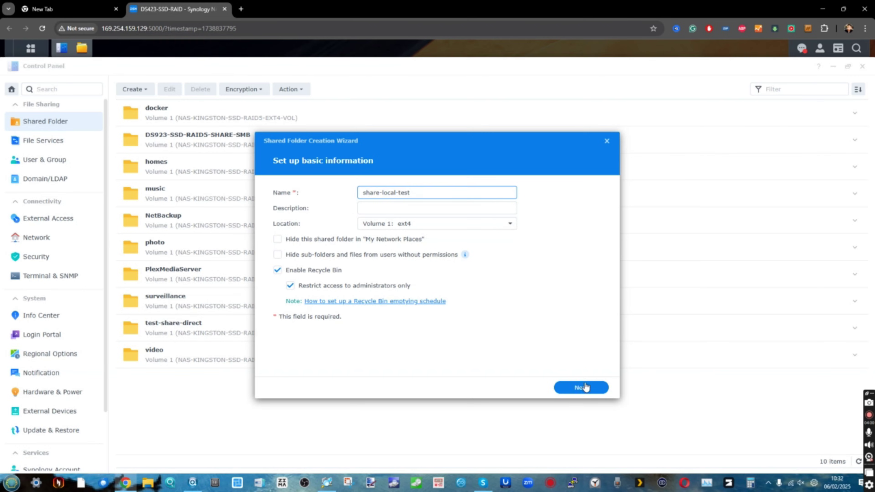
Step: Create the share-local-test shared folder on Volume 1, keeping the remaining wizard settings at their defaults
left_click(583, 388)
left_click(585, 388)
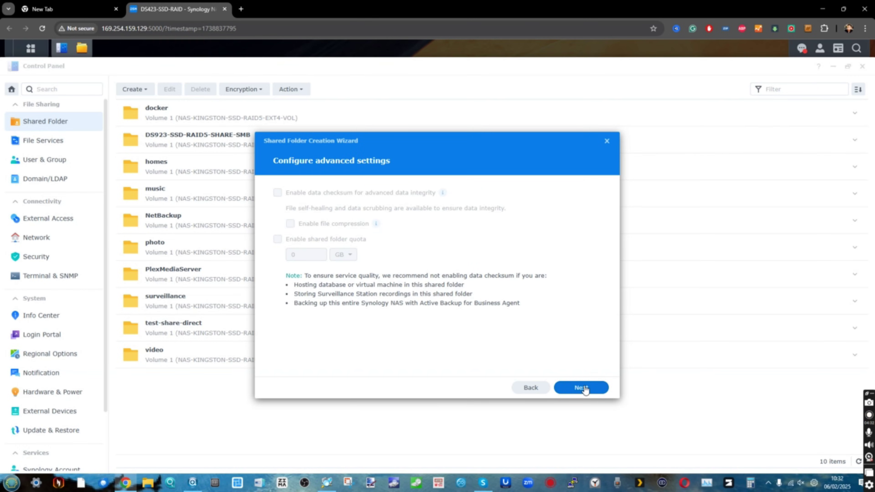
left_click(585, 389)
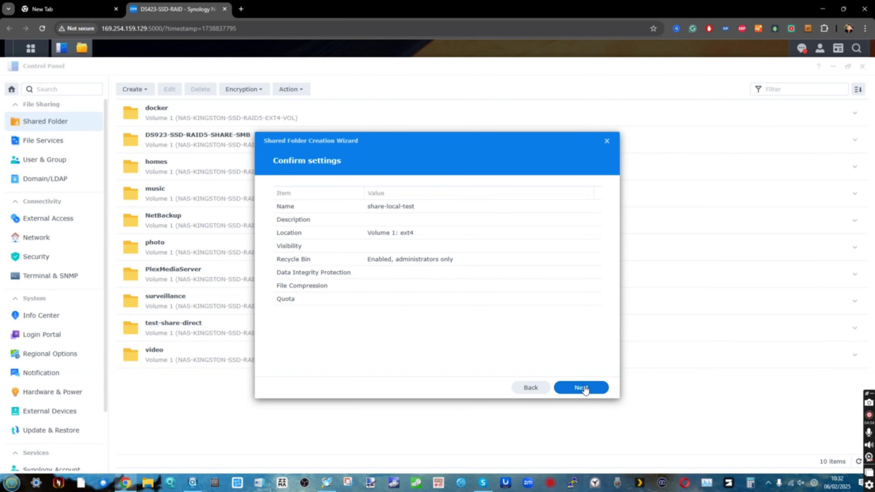
left_click(585, 389)
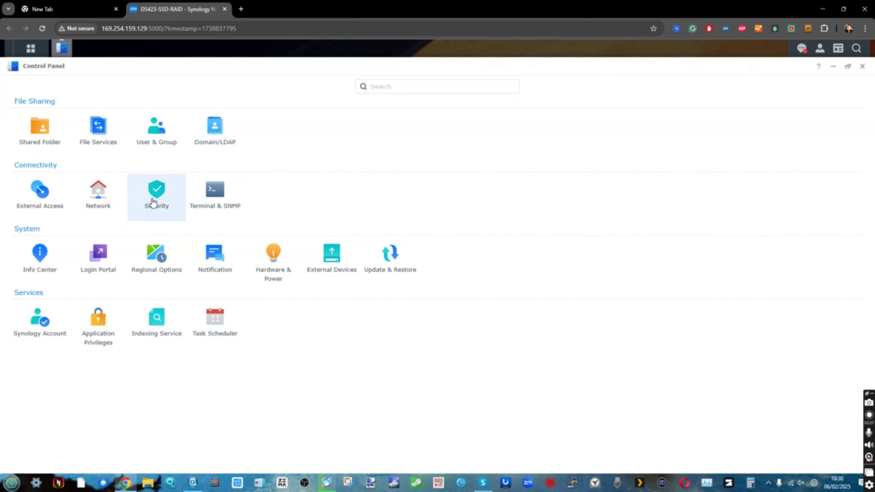
Step: Display the connection details of the NAS network interfaces LAN 1 and LAN 3
left_click(107, 198)
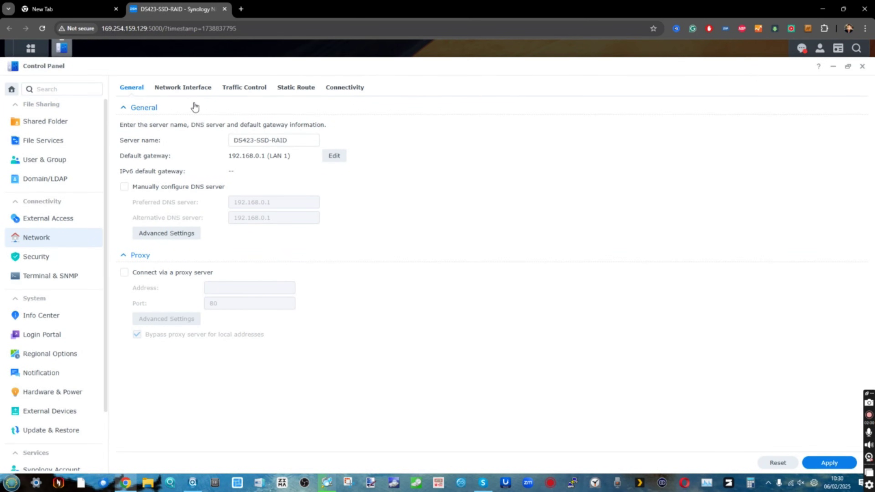
left_click(188, 89)
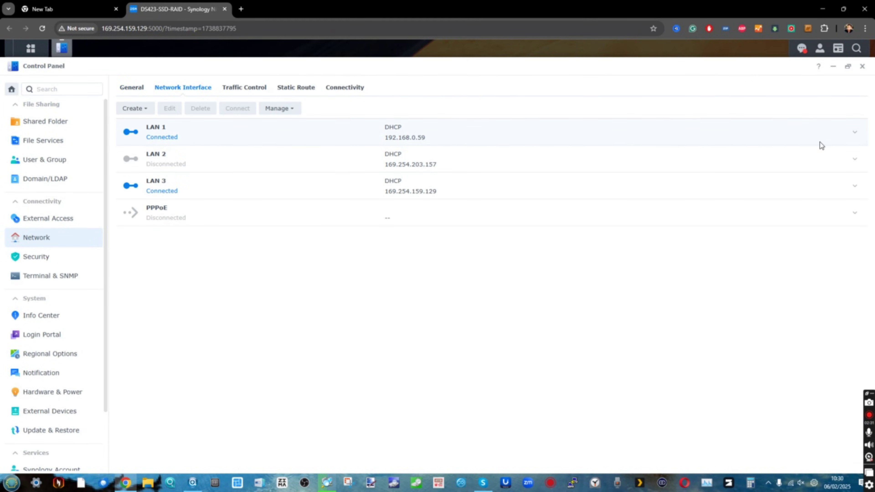
left_click(853, 134)
left_click(854, 227)
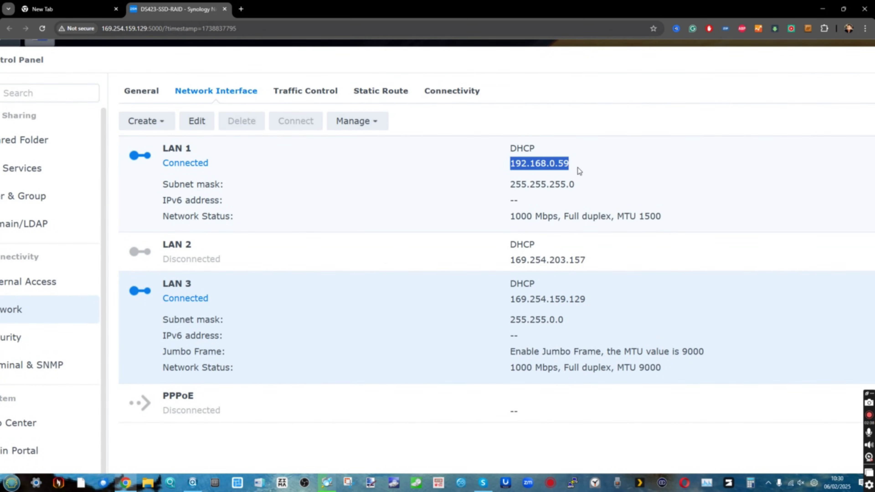
Step: Compare the IP addresses of the LAN 1 and LAN 3 interfaces
left_click(578, 214)
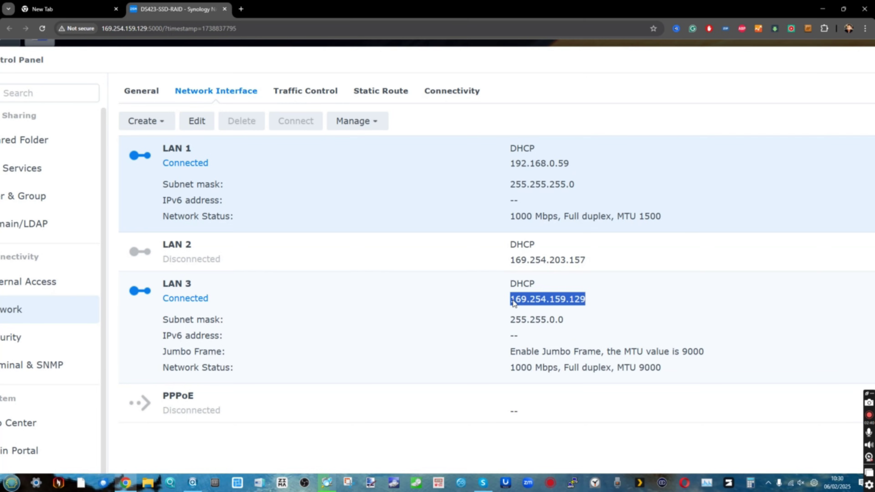
left_click(514, 303)
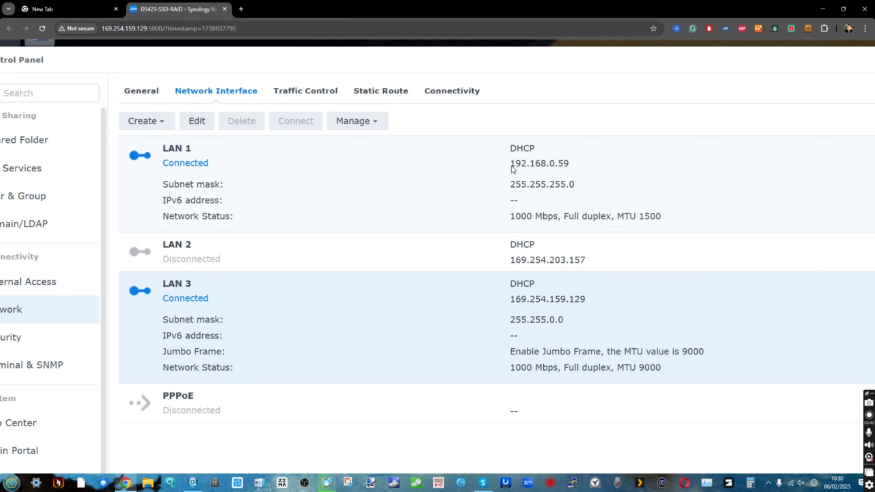
left_click(584, 169)
left_click(565, 322)
key("ctrl+minus")
key("ctrl+minus")
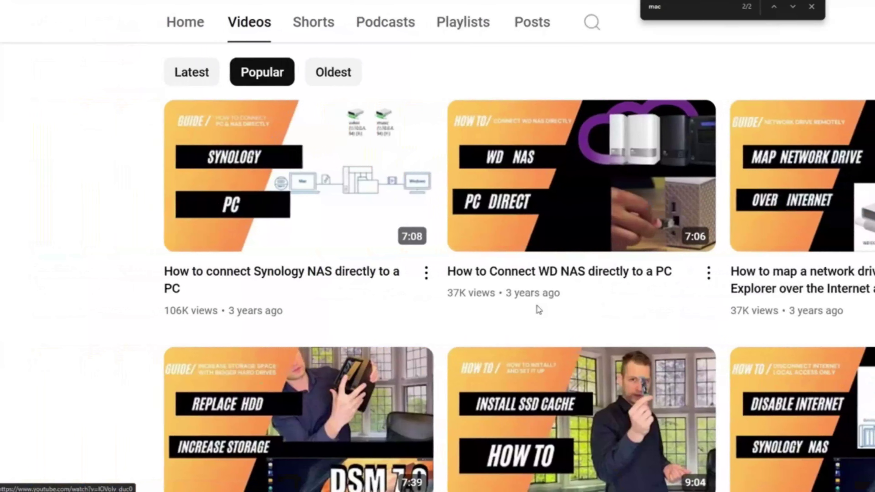
mouse_move(246, 285)
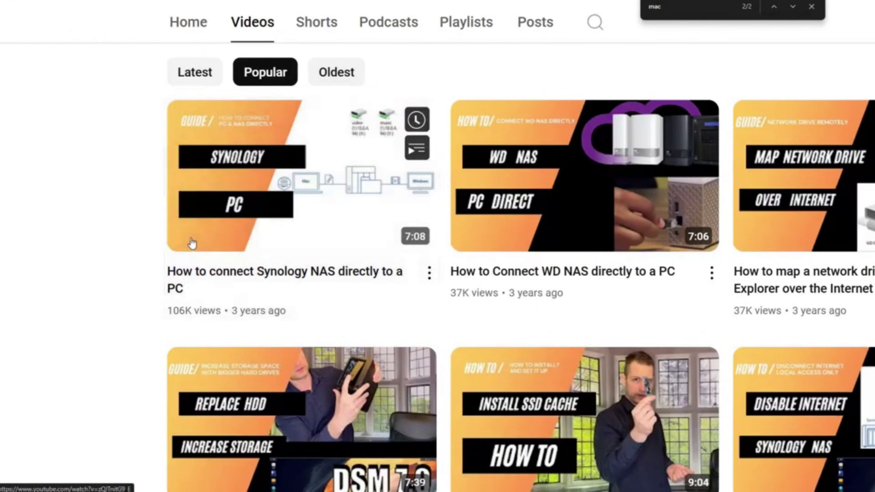
scroll(192, 243, "right", 10)
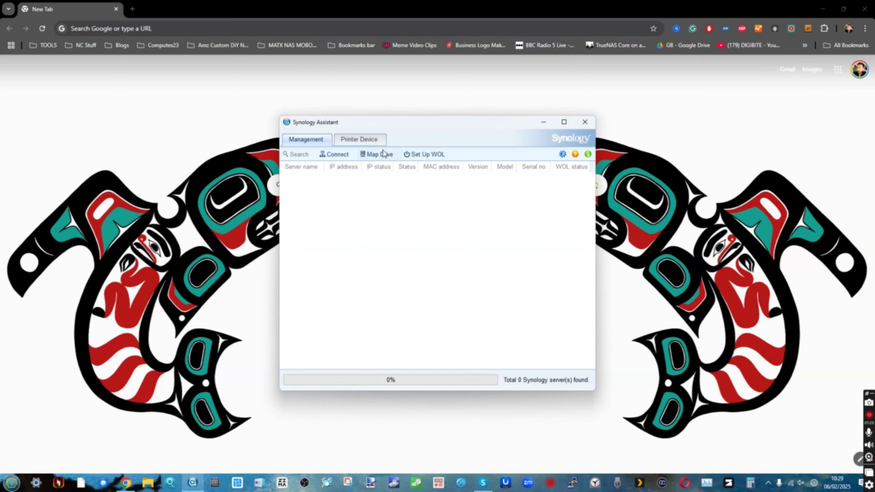
Step: Select the DS423-SSD-RAID server in Synology Assistant to check its IP address
left_click_drag(404, 128, 357, 108)
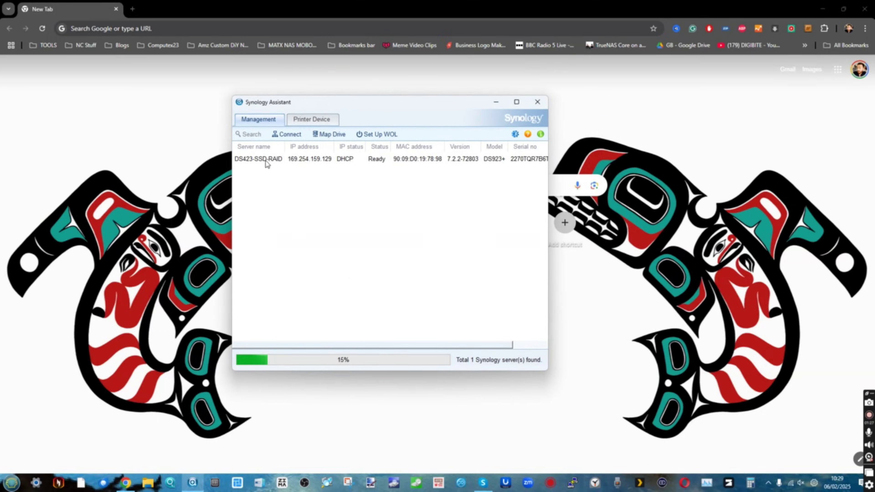
left_click(300, 161)
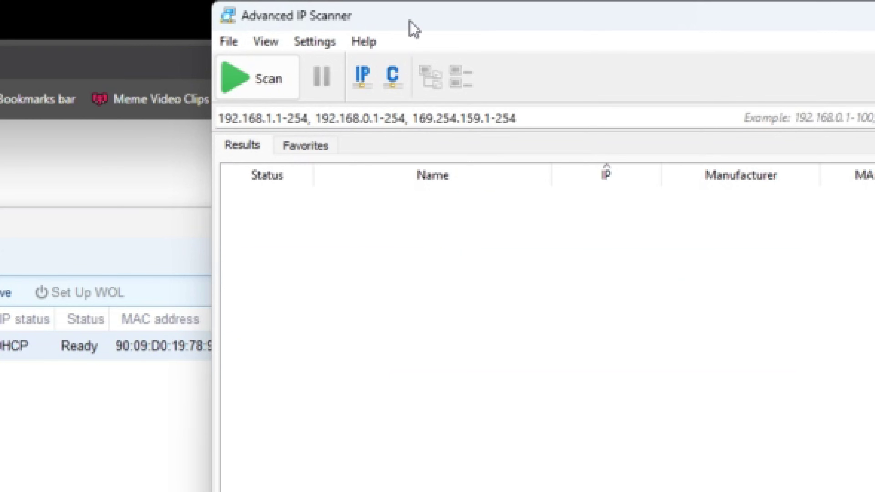
Step: In Advanced IP Scanner, scan the ranges 192.168.1.1-254, 192.168.0.1-254 and 169.254.159.1-254 for devices
left_click_drag(410, 21, 269, 320)
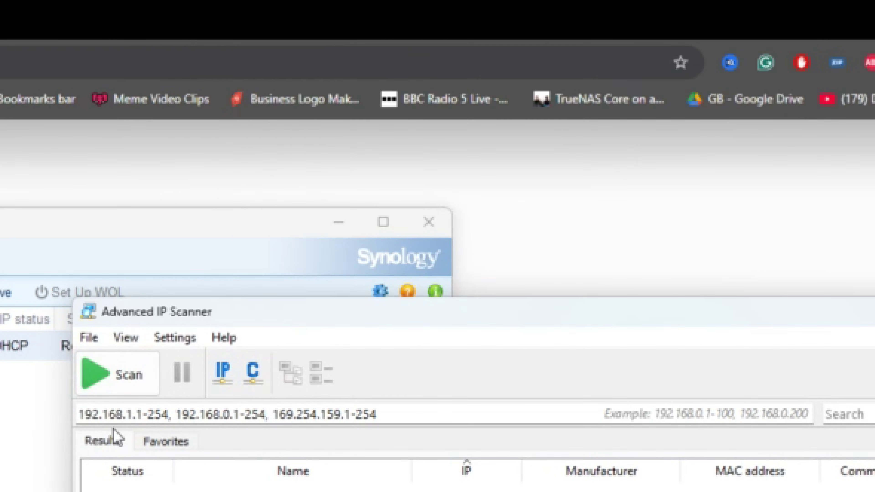
left_click_drag(88, 416, 308, 407)
left_click_drag(398, 416, 434, 444)
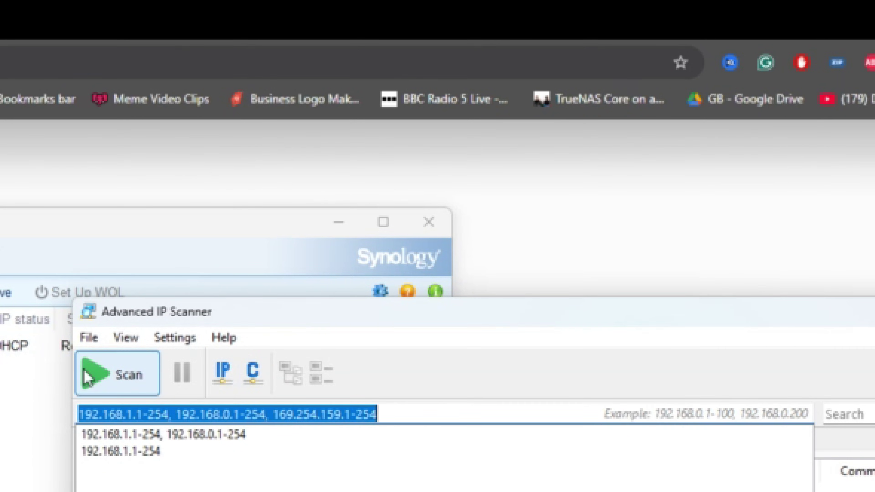
left_click(88, 378)
left_click_drag(193, 320, 224, 176)
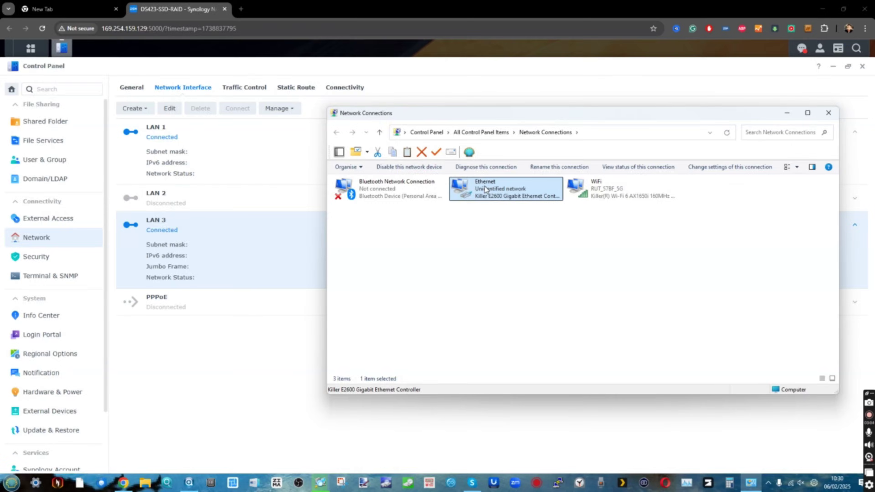
Step: In Windows Network Connections, examine the Ethernet adapter's status and connection details, including its autoconfiguration IPv4 address
right_click(505, 188)
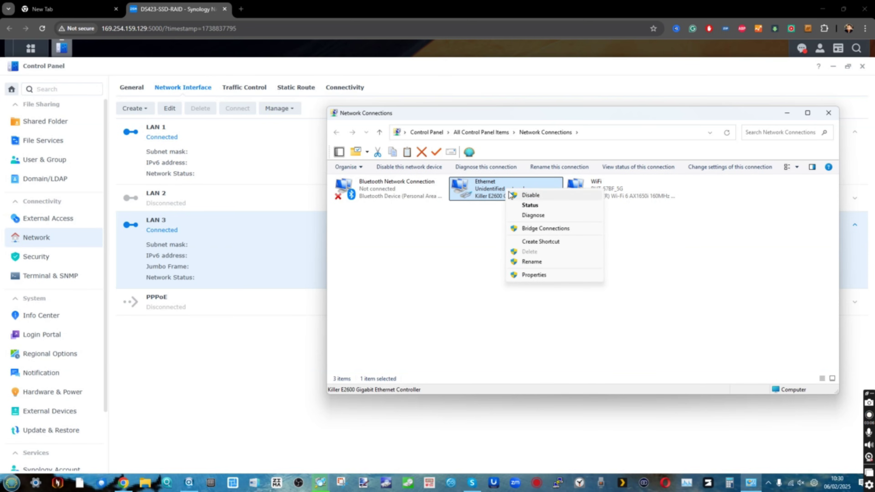
left_click(529, 205)
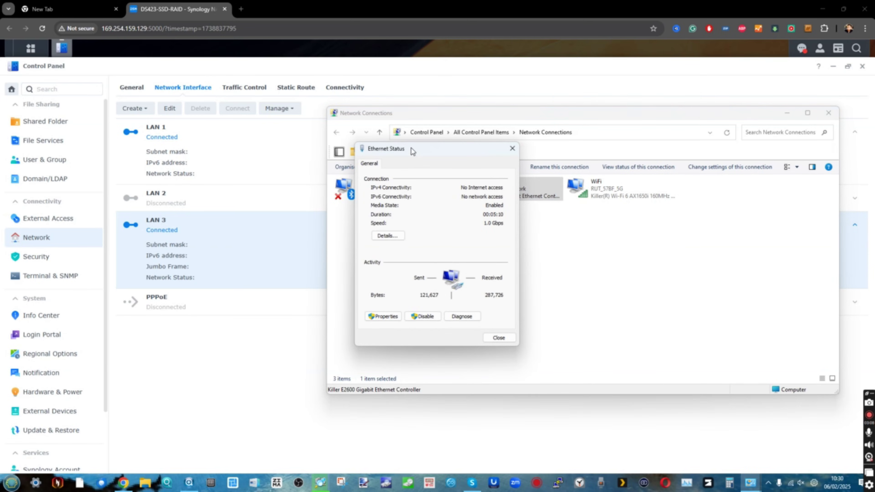
left_click(393, 238)
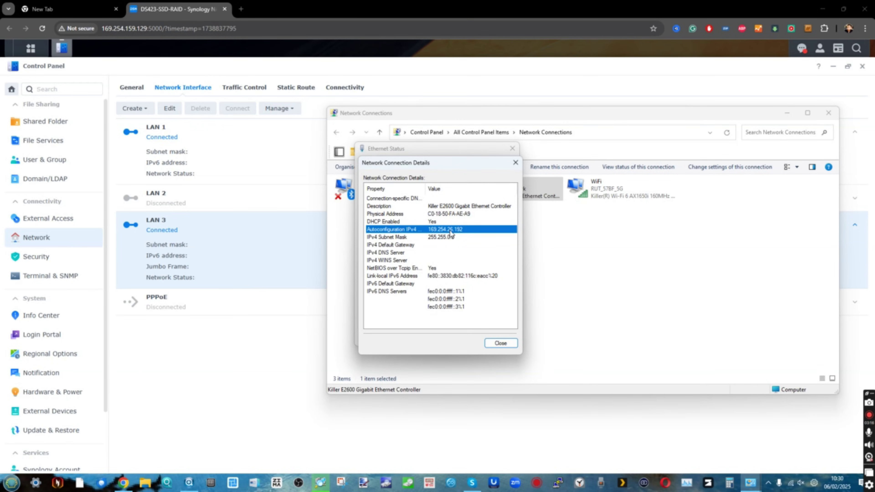
left_click(517, 164)
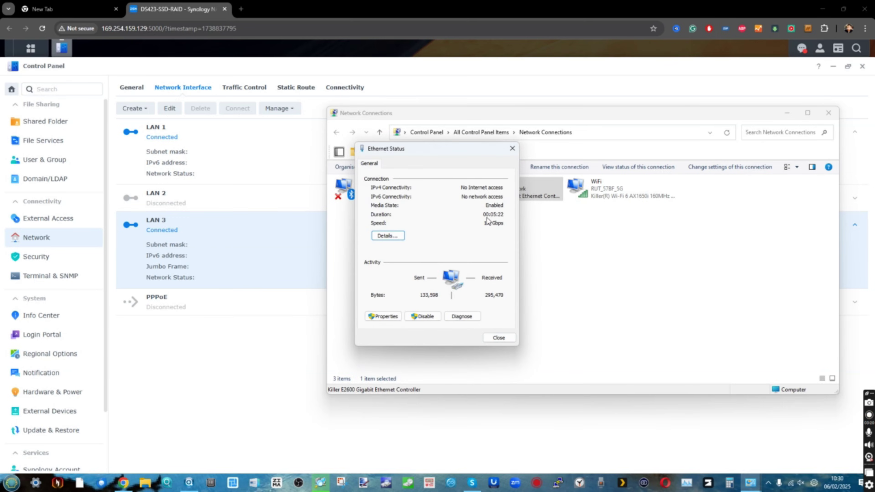
Step: Open the Ethernet adapter's TCP/IPv4 properties and switch to a manually specified IP address
left_click(379, 317)
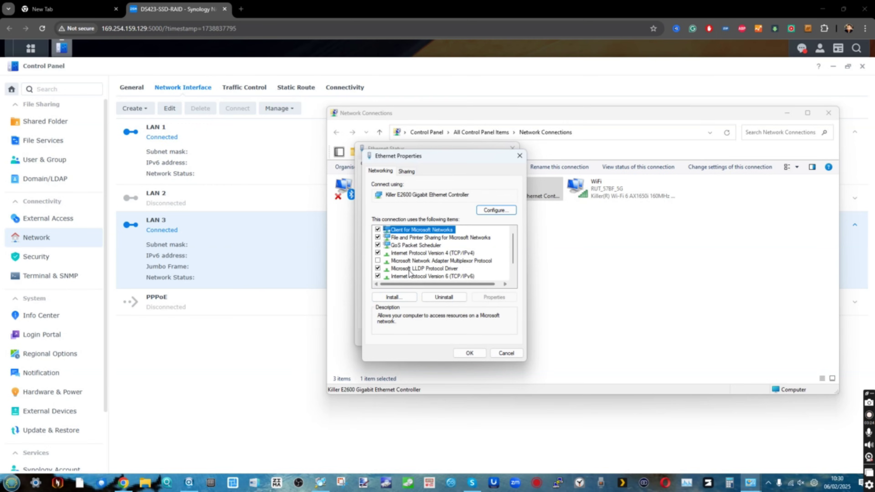
left_click(427, 254)
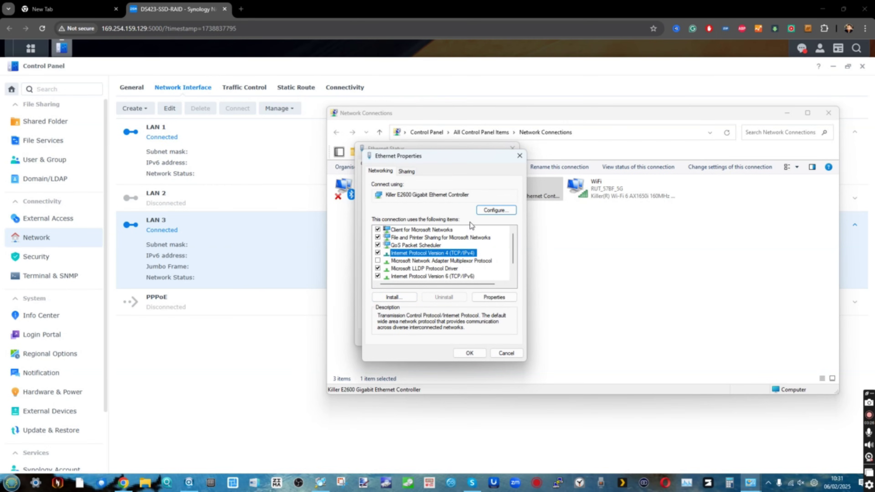
left_click(492, 210)
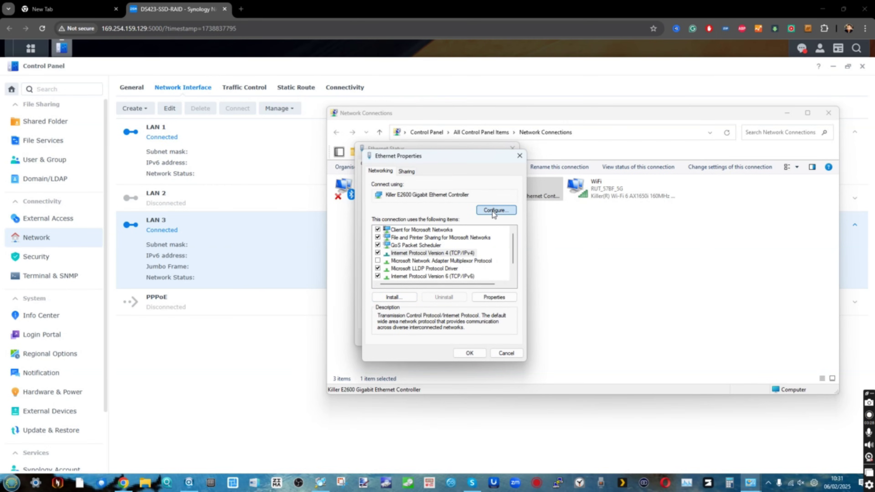
double_click(460, 255)
left_click(452, 260)
Step: Set the Ethernet adapter's static IP address to 169.254.159.100
left_click(482, 267)
type("1")
type("9")
type("9")
type("254")
type("159")
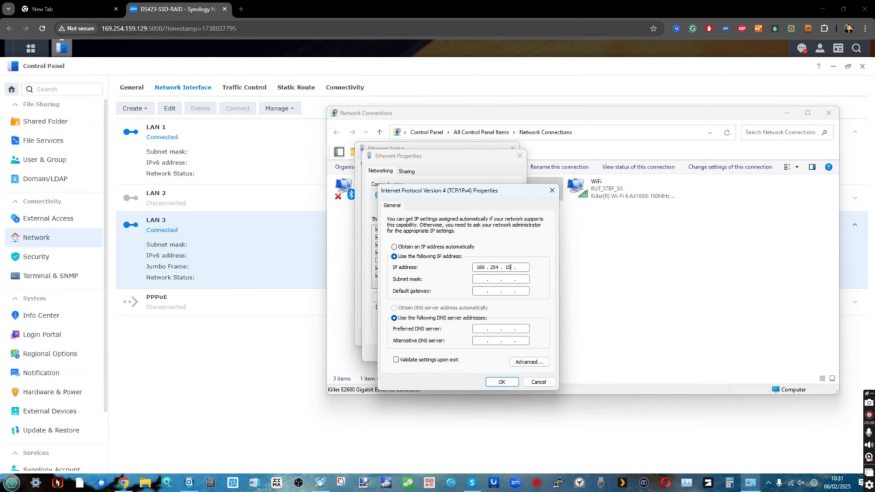
type("100")
Step: Fill in the subnet mask 255.255.0.0 and set the default gateway to 169.254.159.1
left_click(483, 281)
left_click(481, 290)
type("19692541591")
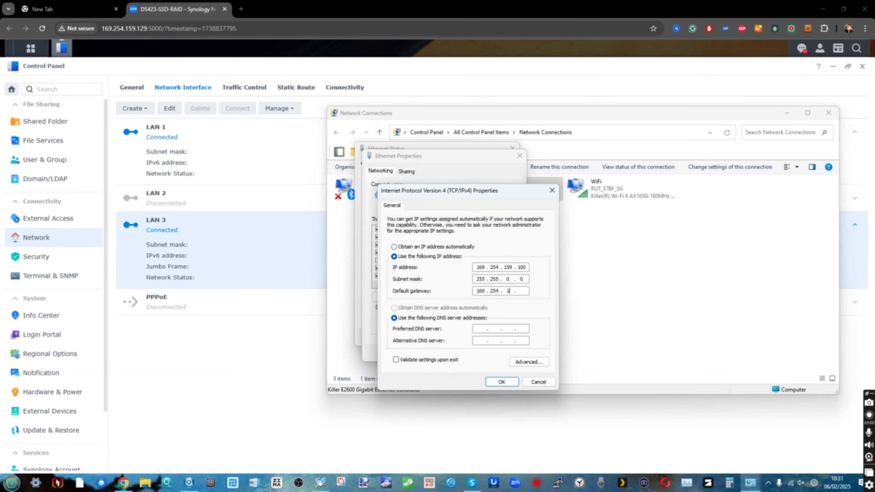
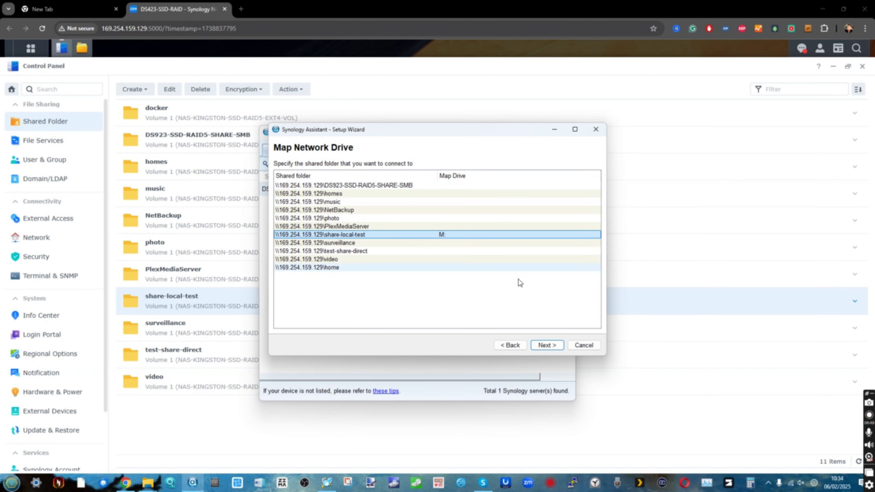
Step: In Synology Assistant, map the shared folder share-local-test to drive S: and finish the setup wizard
left_click(547, 345)
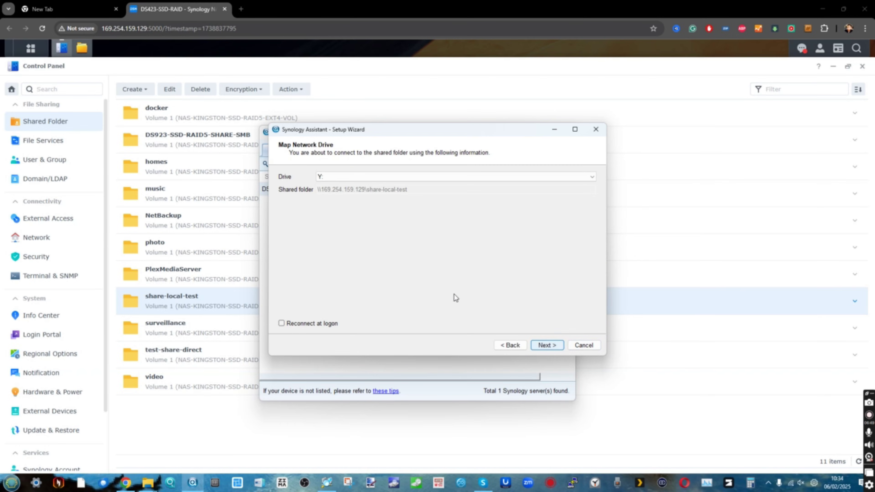
left_click(451, 178)
left_click(351, 230)
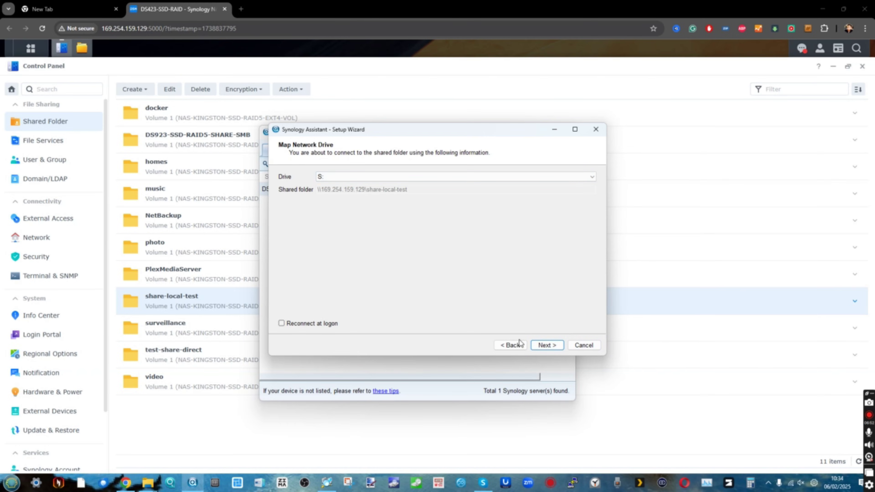
left_click(539, 345)
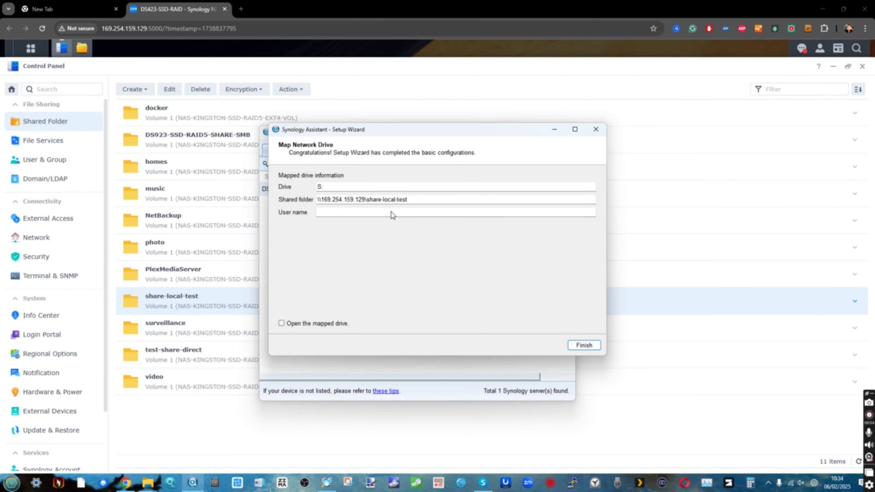
left_click(597, 345)
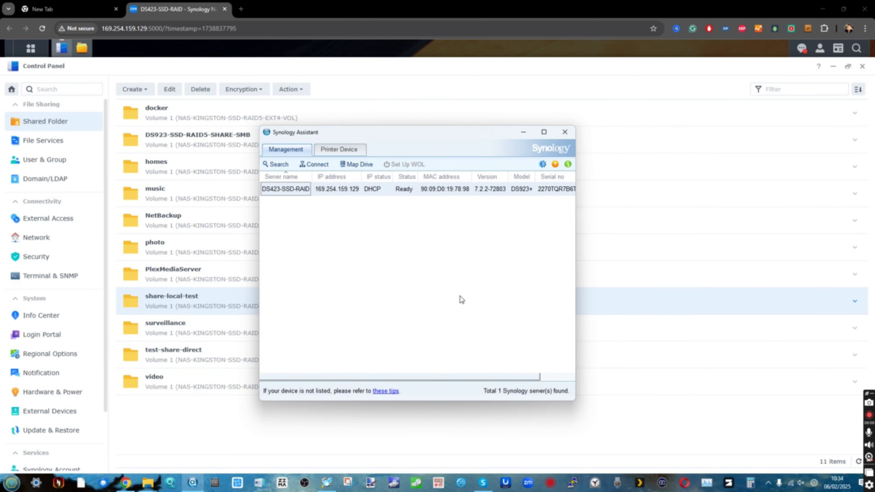
Step: Check the mapped share-local-test drives M: and S: under This PC in File Explorer, and return to the Synology DSM browser window
mouse_move(157, 483)
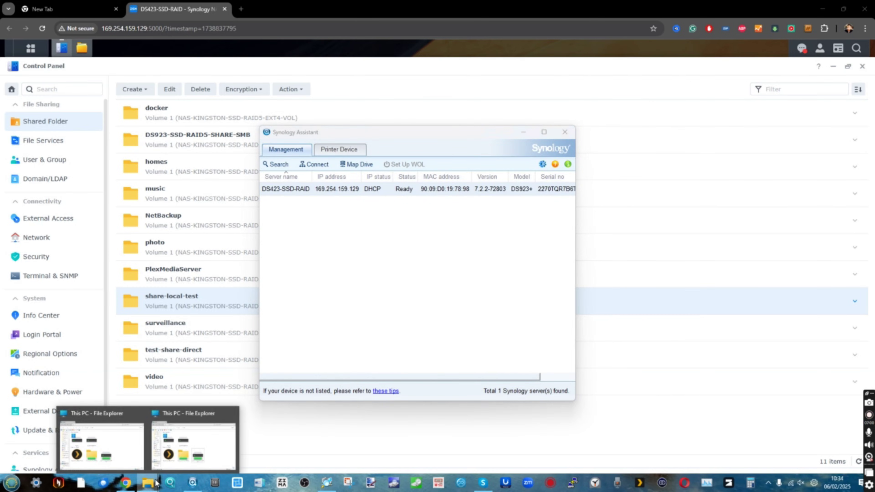
left_click(181, 459)
left_click(544, 418)
left_click(616, 409)
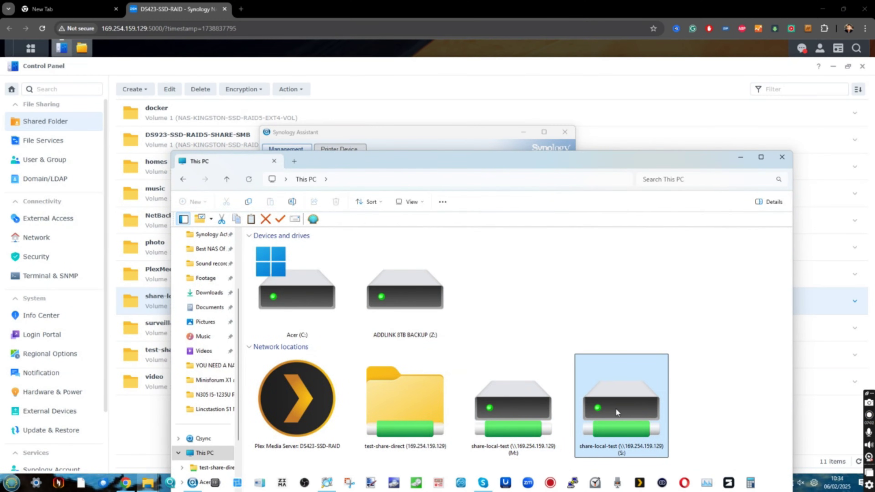
left_click(544, 418)
left_click(640, 415)
left_click(532, 415)
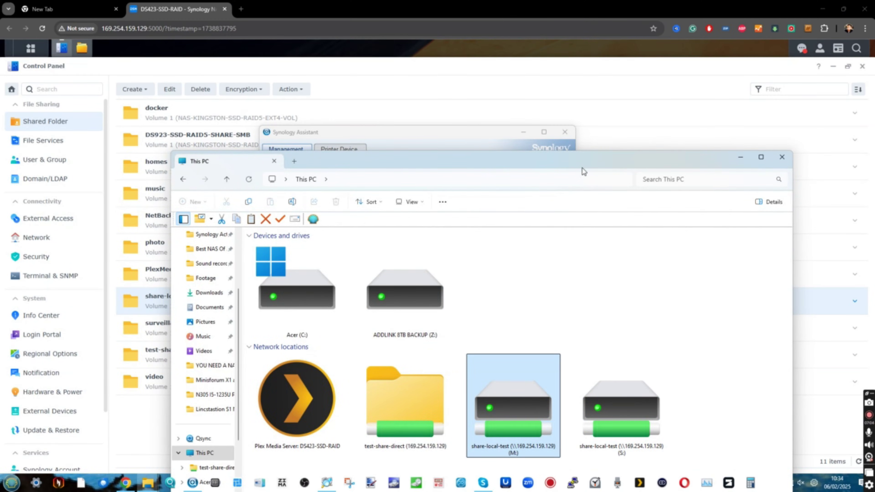
left_click_drag(582, 168, 558, 89)
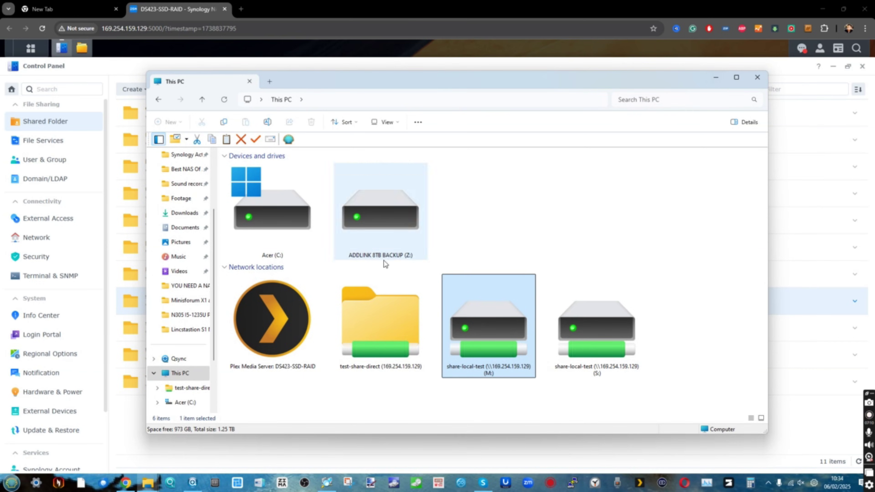
left_click(123, 430)
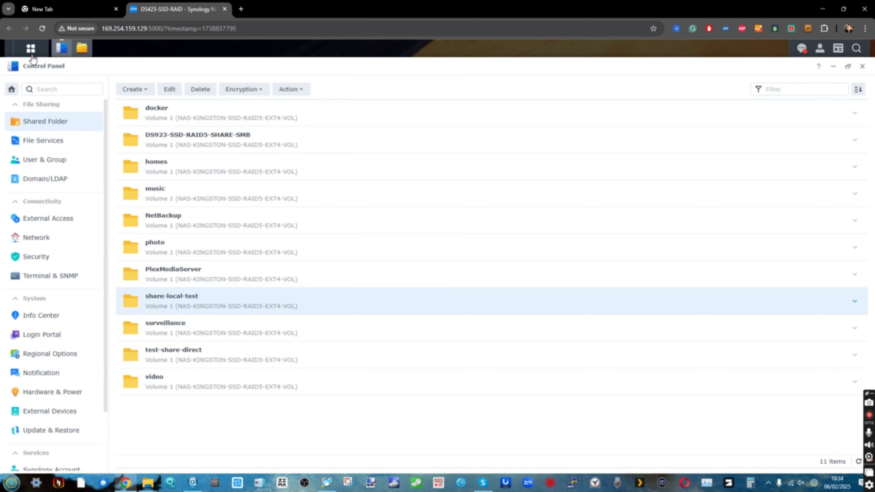
Step: Open File Station on the NAS and show the contents of the share-local-test shared folder
left_click(31, 48)
left_click(320, 187)
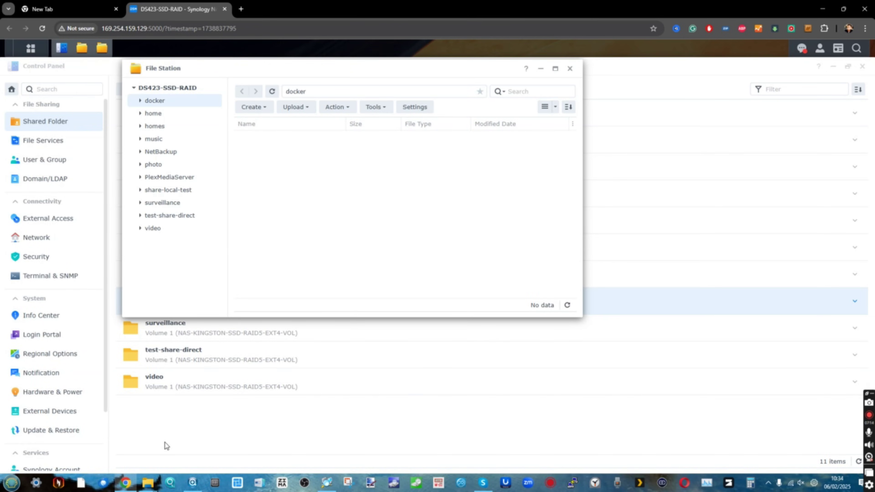
left_click(170, 215)
left_click(171, 190)
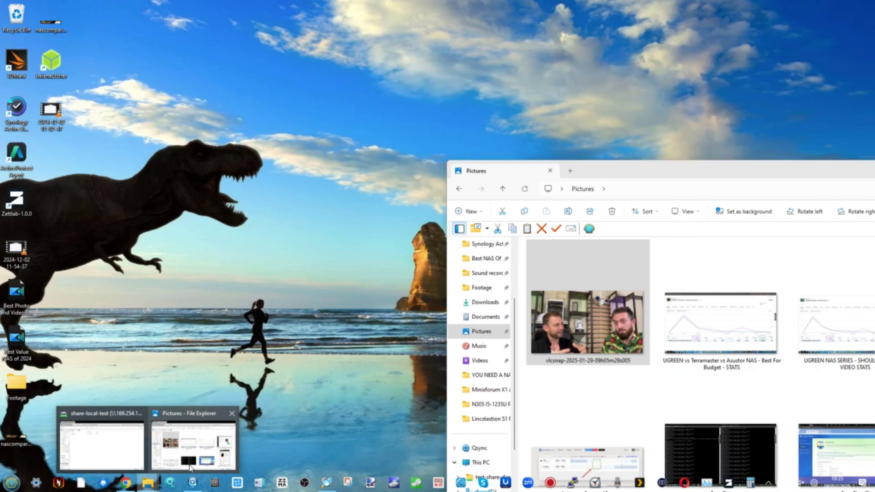
left_click(200, 443)
left_click_drag(602, 341, 292, 229)
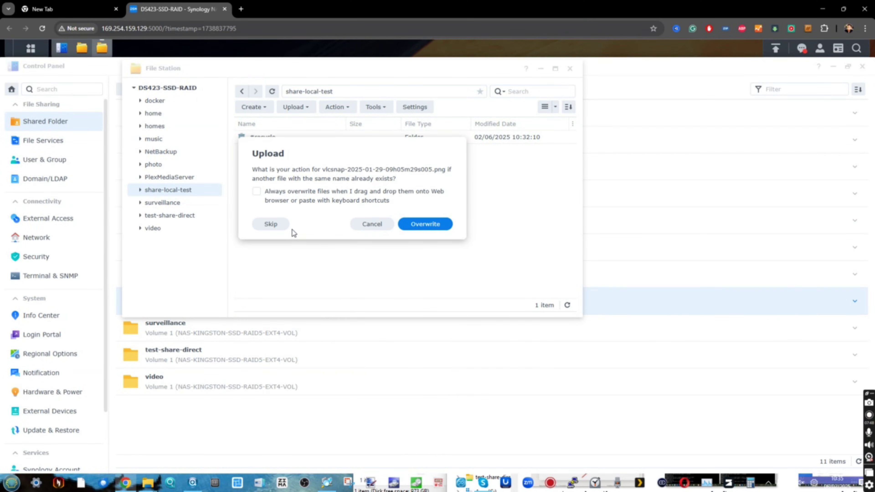
left_click(409, 223)
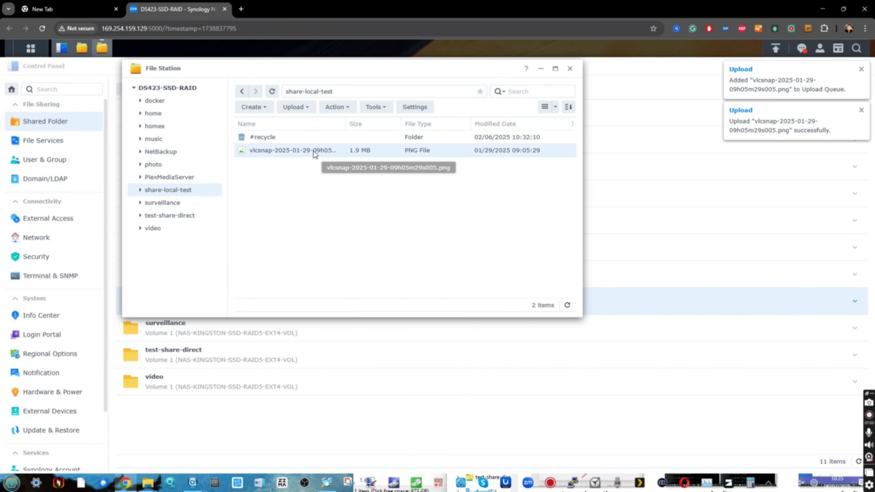
Step: Preview the uploaded image in File Station, and check for it on the mapped M: drive in File Explorer with enlarged icons
double_click(313, 150)
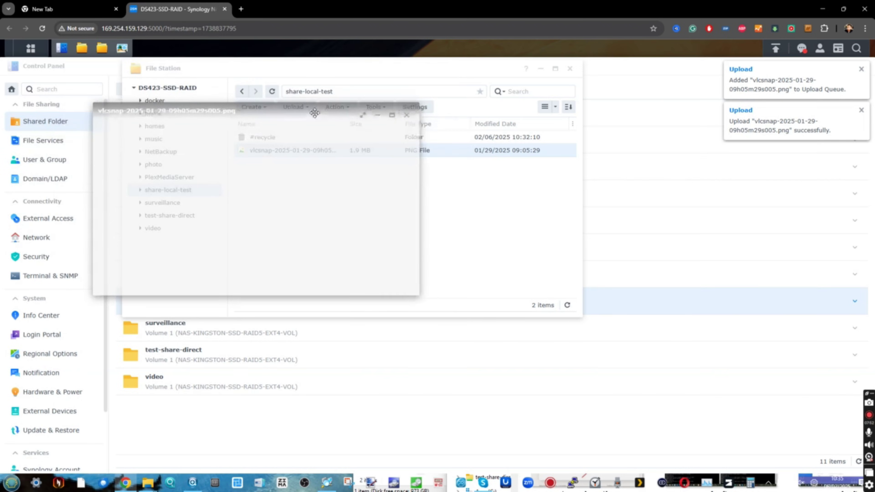
left_click(405, 116)
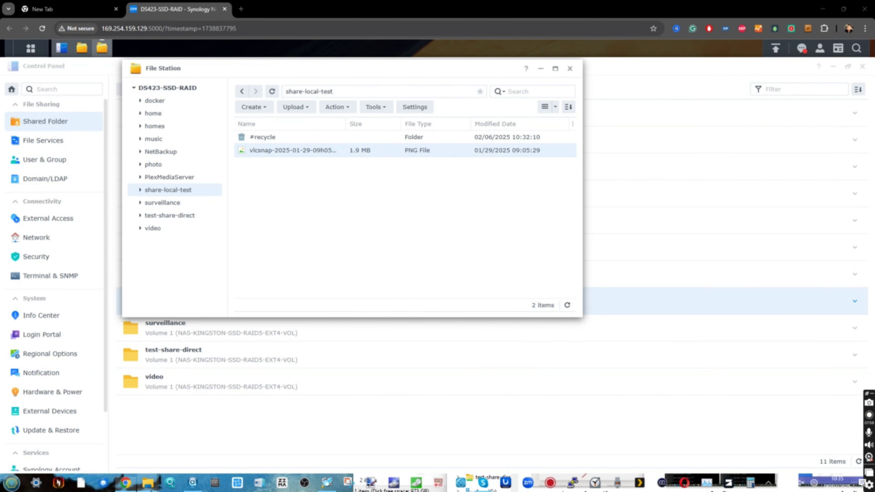
mouse_move(149, 483)
left_click(128, 451)
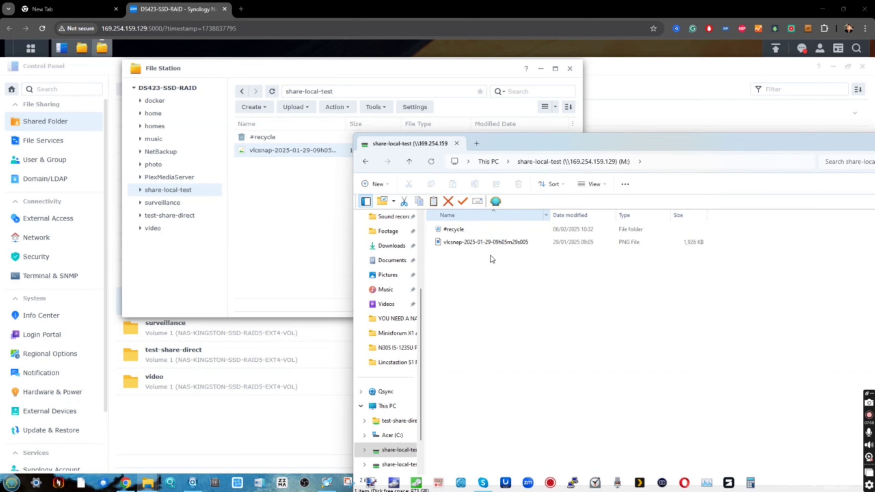
scroll(491, 262, "up", 4, "ctrl")
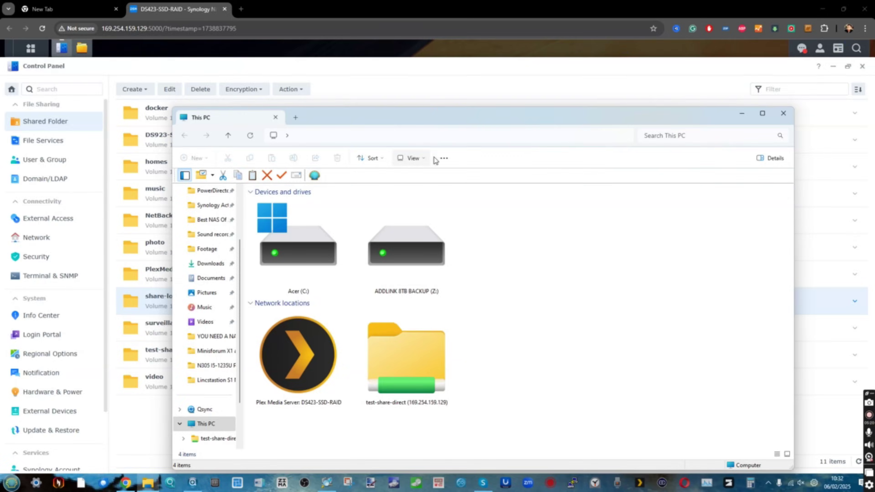
left_click(444, 159)
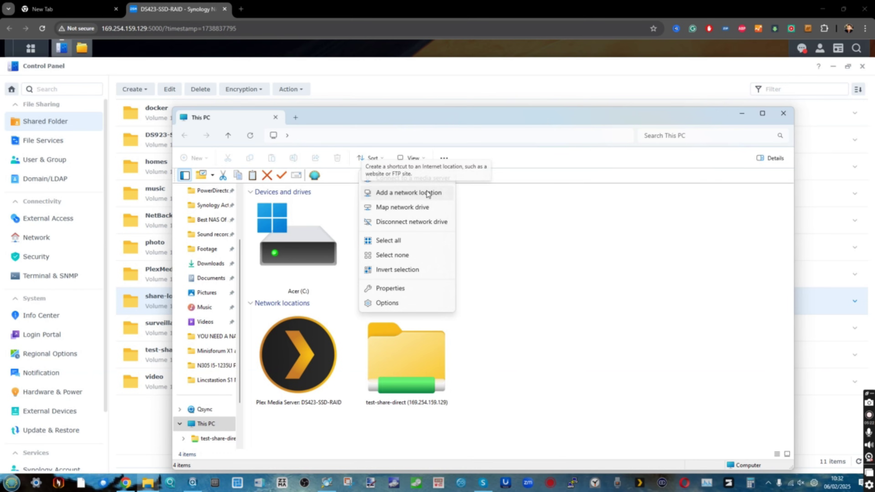
left_click(411, 193)
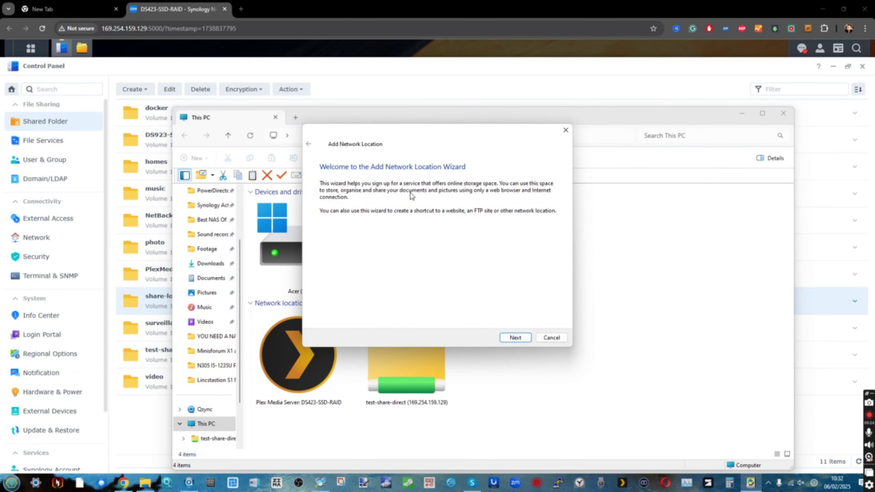
left_click(566, 131)
Step: Start mapping a network drive from This PC and assign it the drive letter M:
left_click(444, 158)
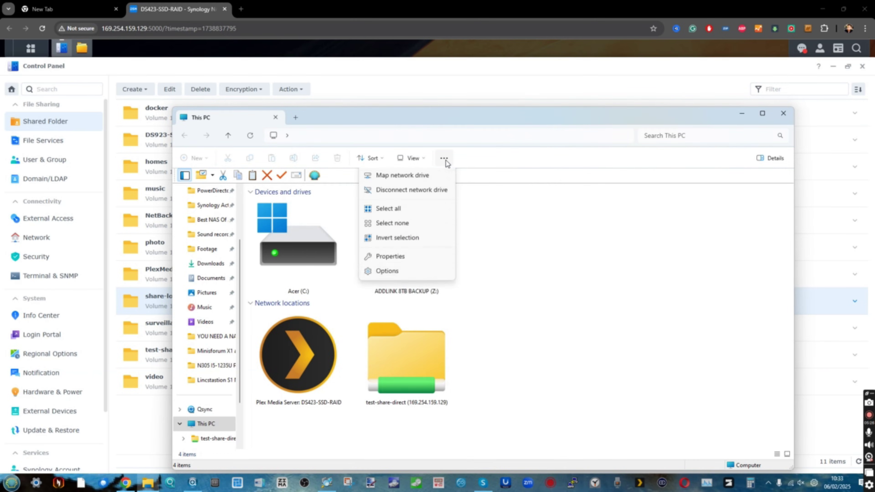
left_click(404, 208)
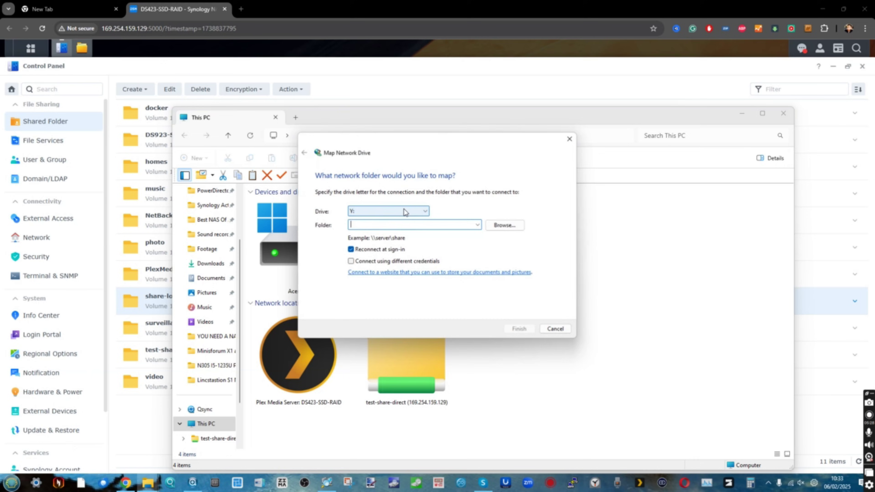
left_click(386, 211)
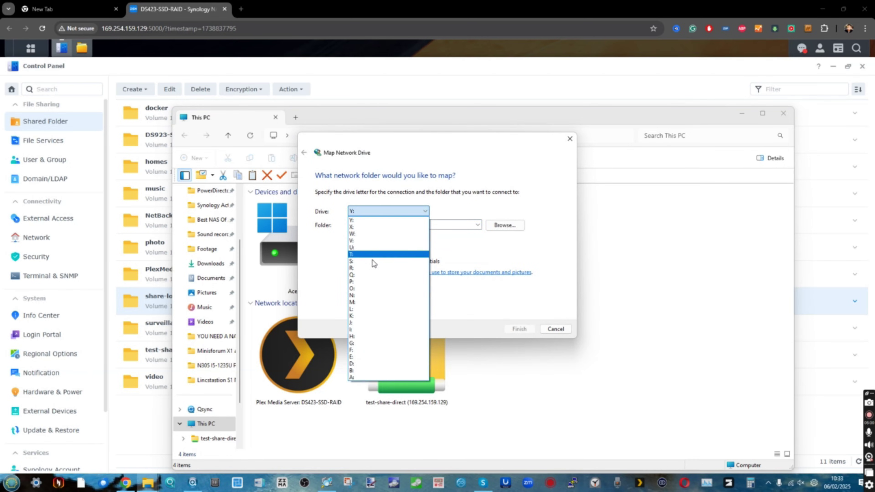
left_click(355, 302)
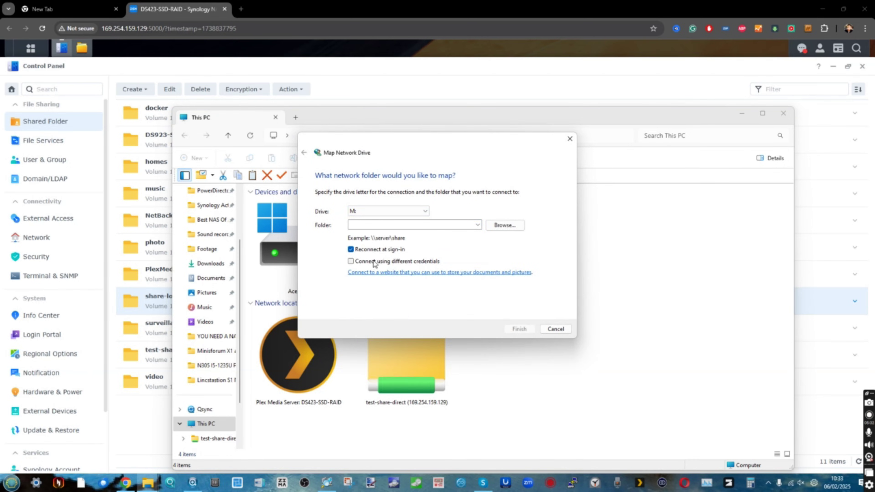
Step: Set the network folder to \\169.254.159.129\share-local-test and finish mapping the drive
left_click(389, 225)
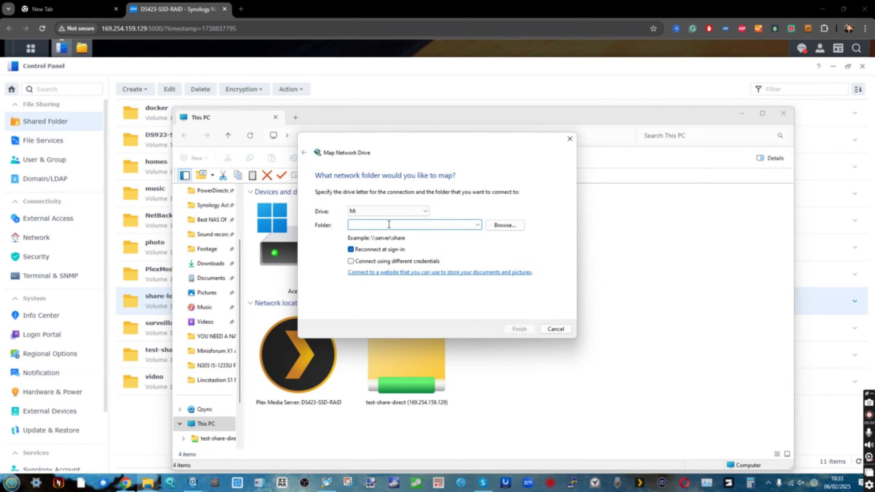
left_click(478, 225)
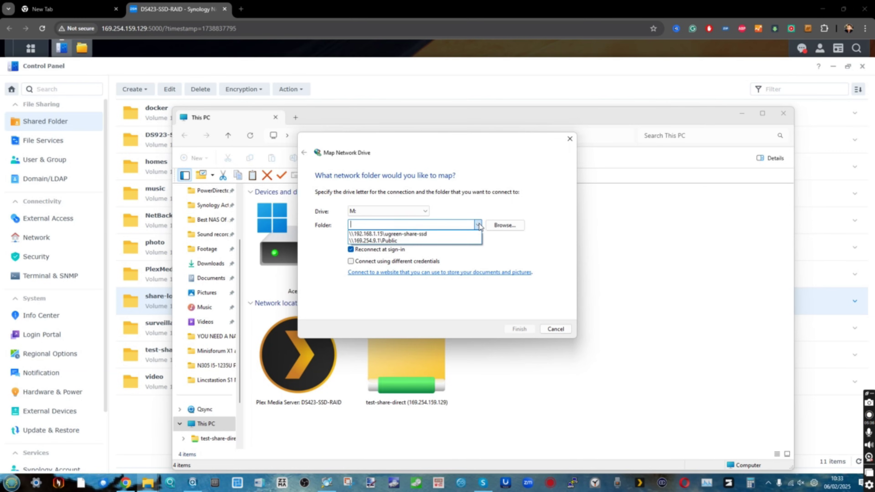
left_click(427, 234)
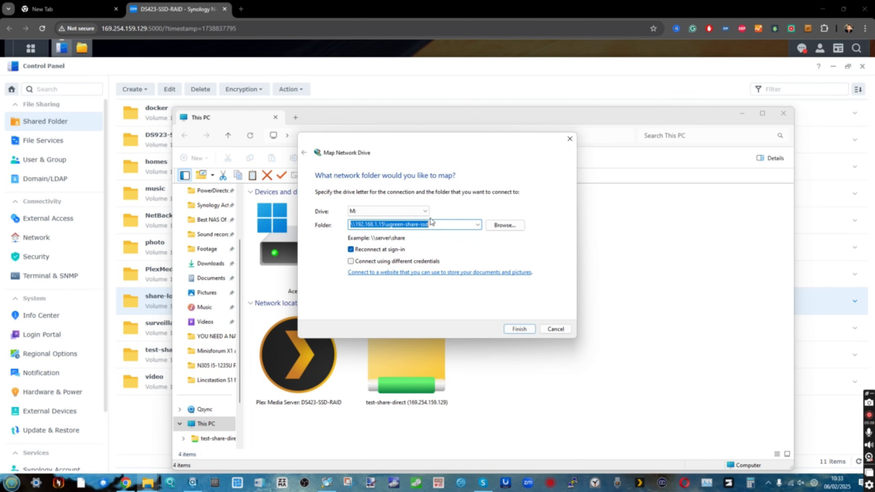
left_click(395, 225)
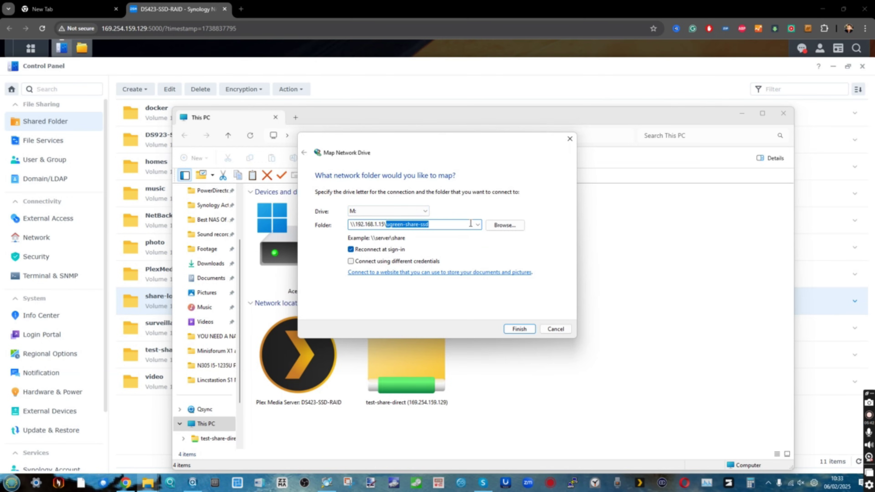
key("ctrl+a")
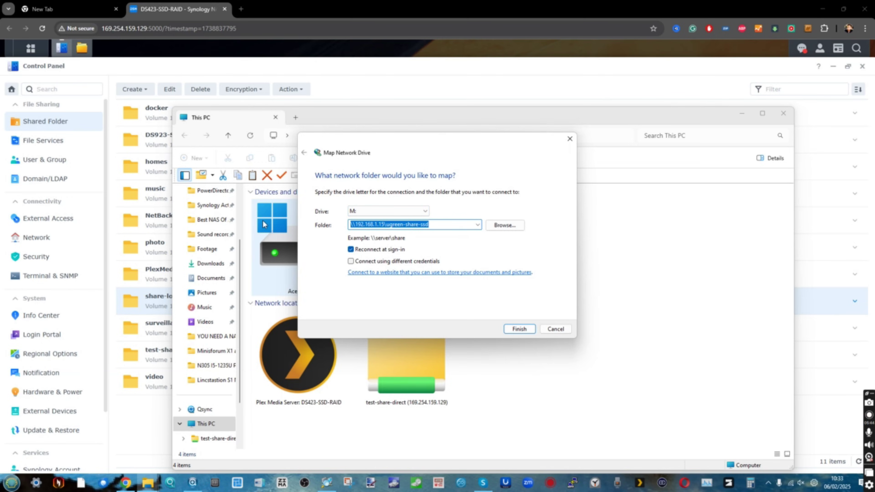
type("\\\\169")
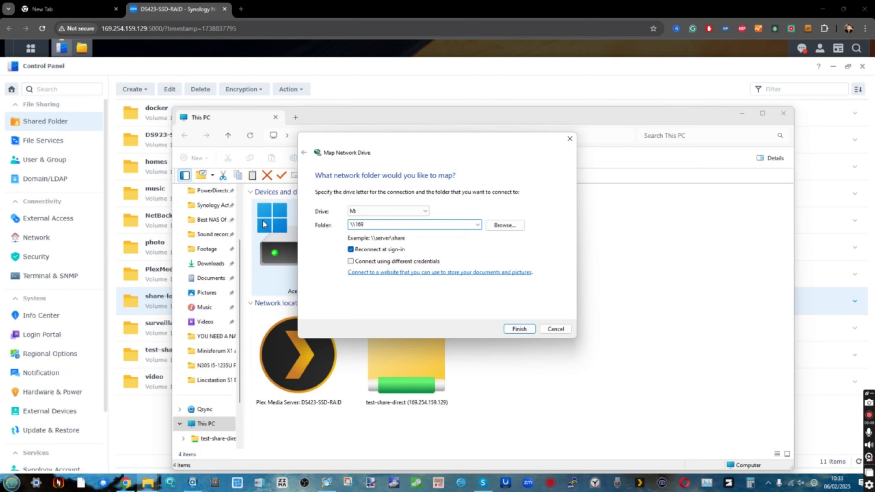
type(".254.159.129\\share-local-test")
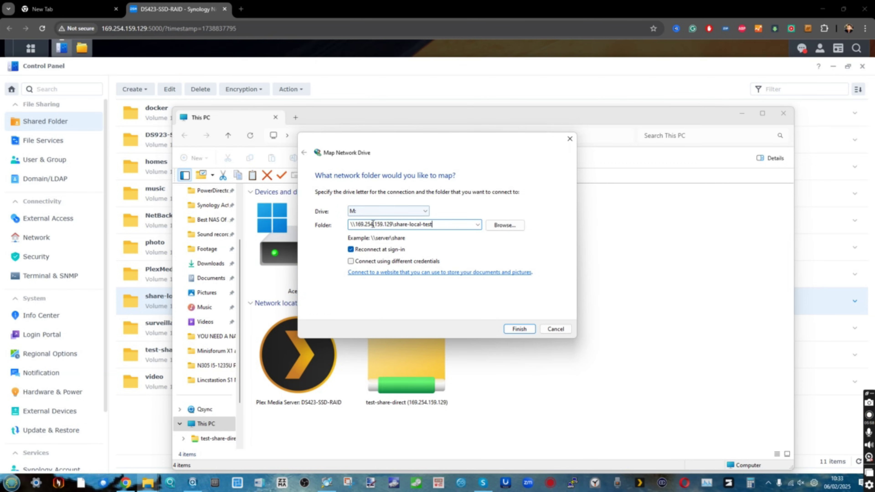
left_click(517, 330)
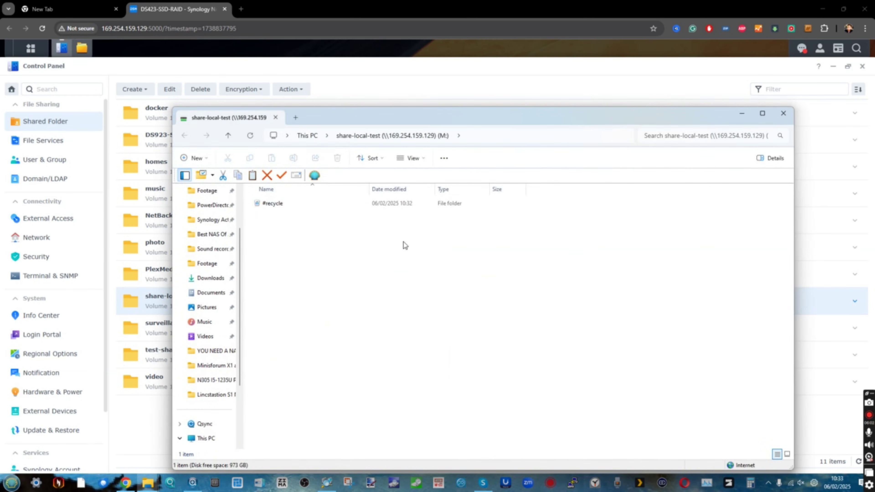
Step: Check the mapped share's address path, and locate the share-local-test drive among the network locations under This PC
left_click_drag(405, 119, 403, 159)
left_click(311, 179)
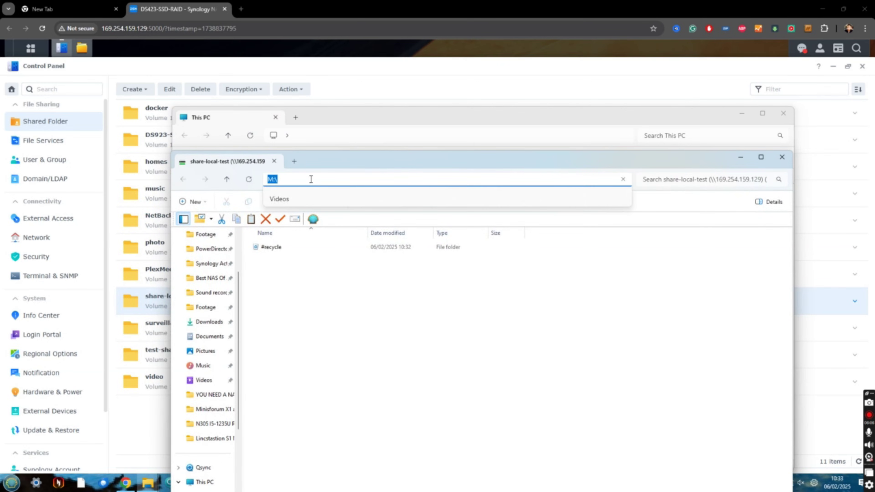
left_click(314, 285)
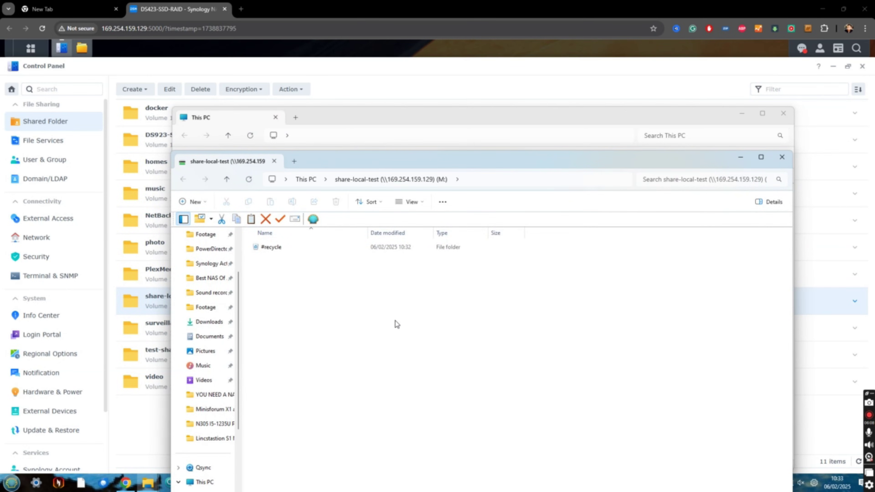
left_click(310, 179)
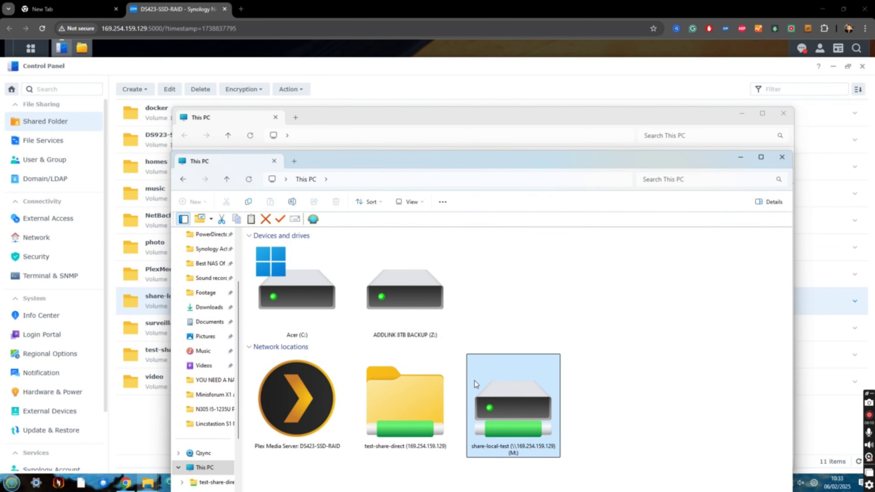
mouse_move(511, 405)
right_click(514, 409)
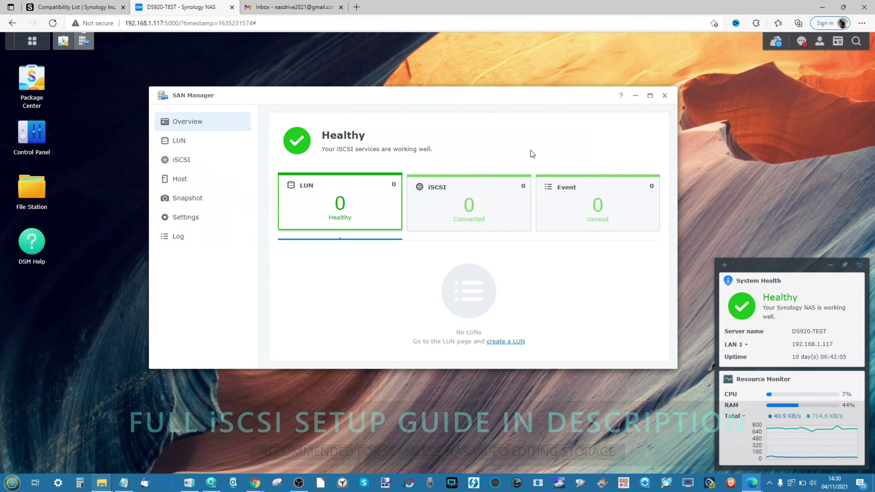
Step: In SAN Manager on the DS920-TEST NAS, start a LUN named DSM7LUN on Volume 1 with a total capacity of 100 GB
key("super")
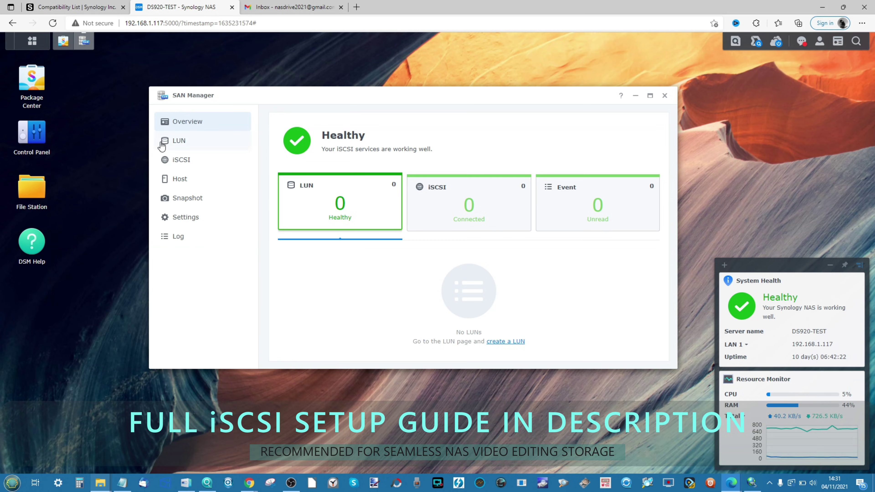
left_click(180, 141)
left_click(186, 158)
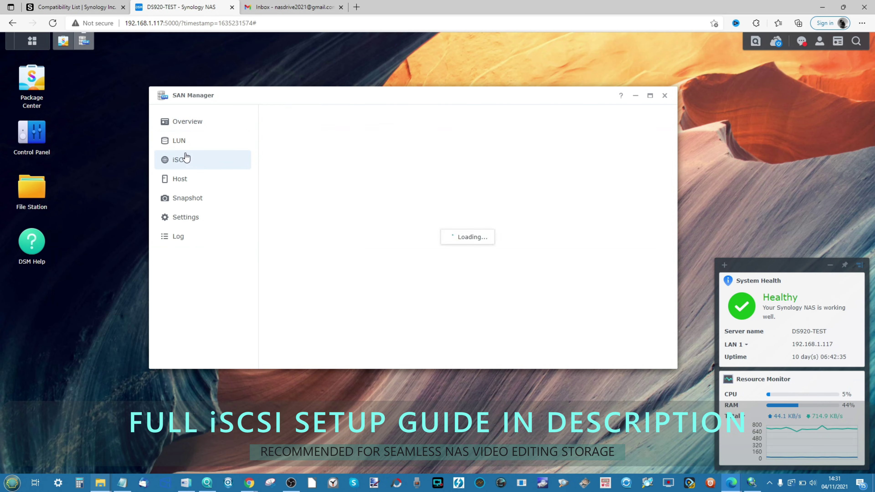
left_click(179, 140)
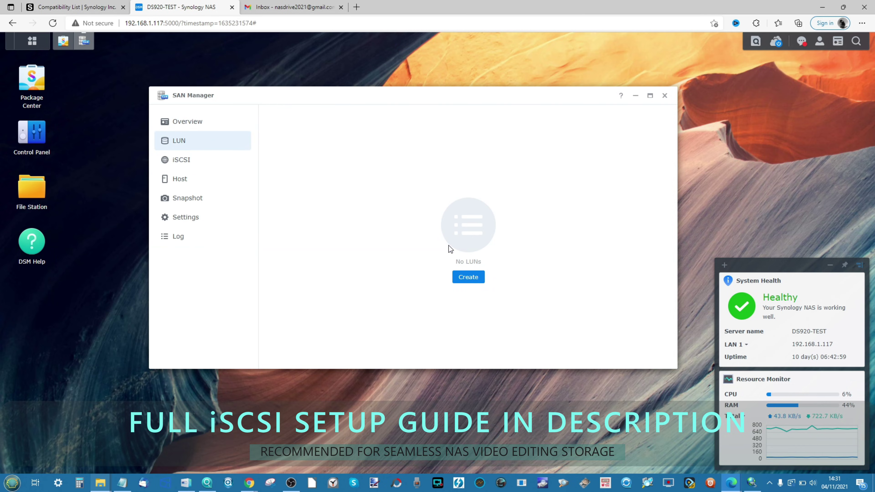
left_click(468, 277)
left_click(410, 190)
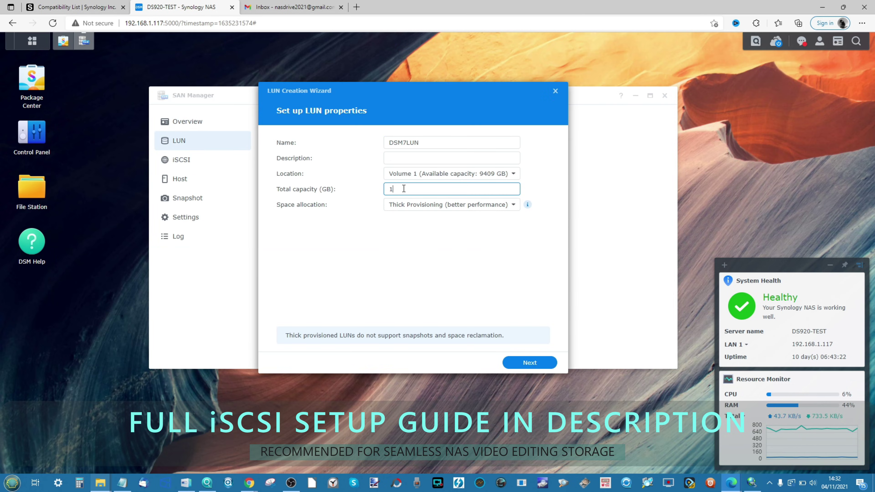
type("00")
Step: Try Thin Provisioning as the LUN's space allocation and return it to Thick Provisioning (better performance)
left_click(513, 204)
mouse_move(525, 208)
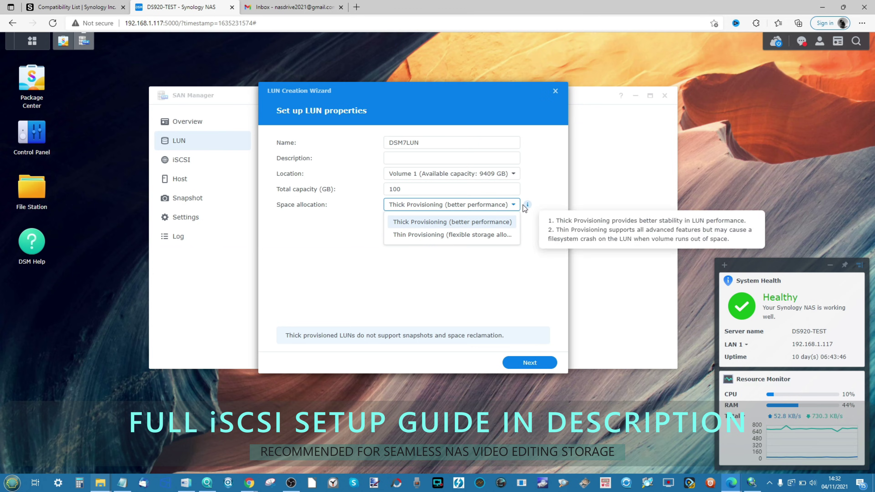
left_click(452, 235)
left_click(447, 205)
left_click(457, 204)
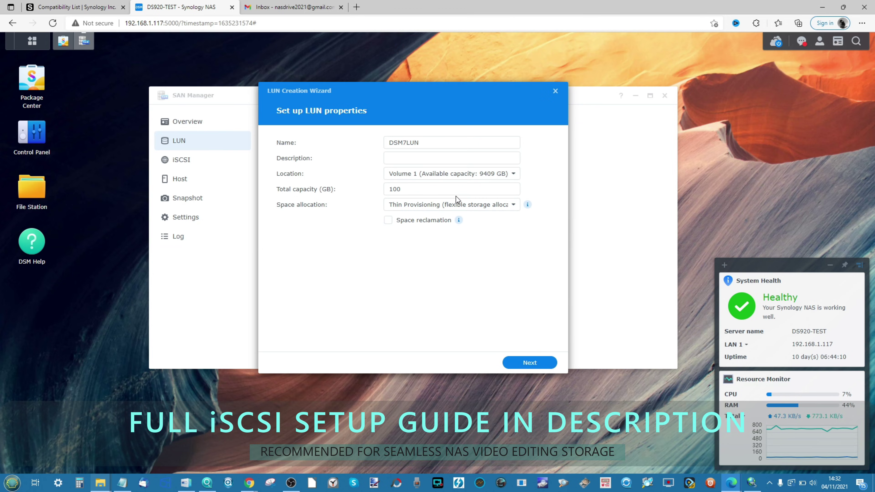
left_click(456, 204)
left_click(426, 236)
left_click(448, 205)
left_click(444, 221)
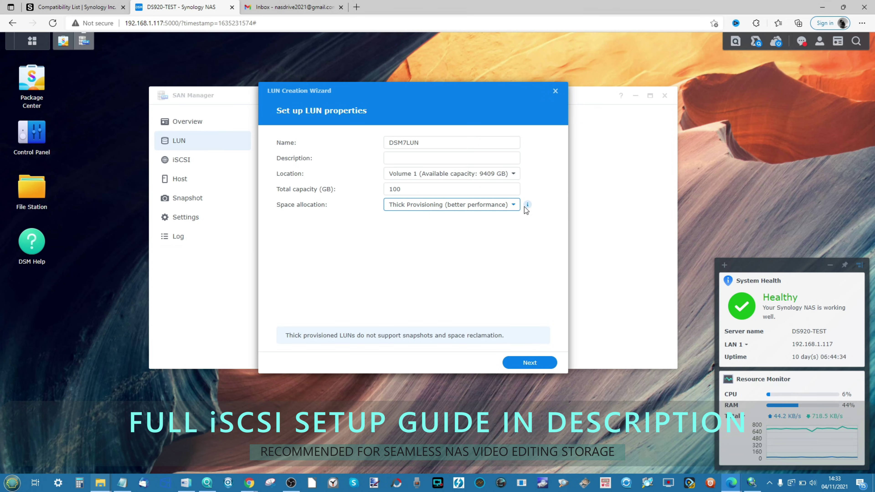
Step: Map the LUN over iSCSI to Synology iSCSI Target (Recommended), accept the Allow all permission and proceed to the settings confirmation
left_click(530, 363)
left_click(317, 173)
left_click(349, 191)
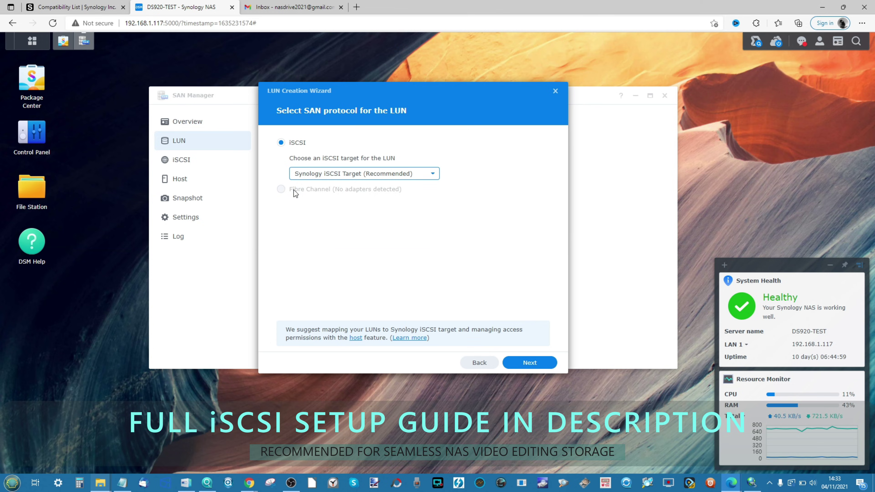
left_click(524, 362)
left_click(521, 364)
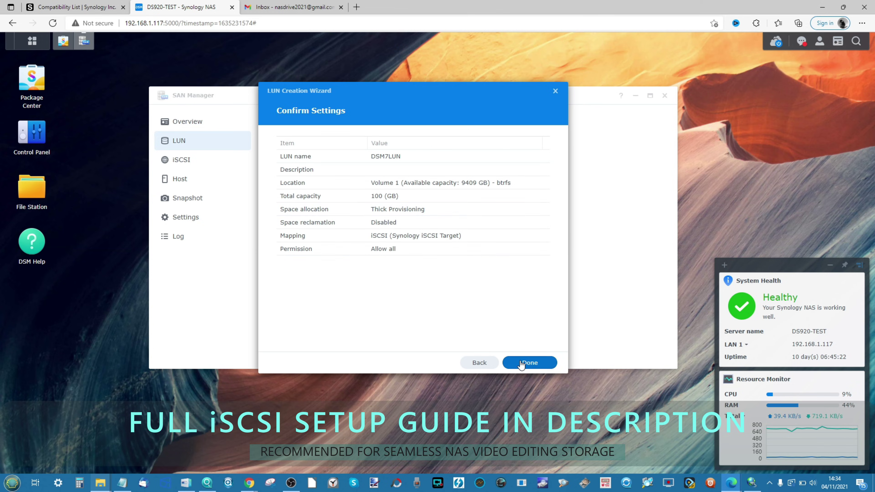
Step: Confirm the creation of DSM7LUN, and open its edit settings to view the properties and permissions
left_click(529, 363)
left_click(313, 118)
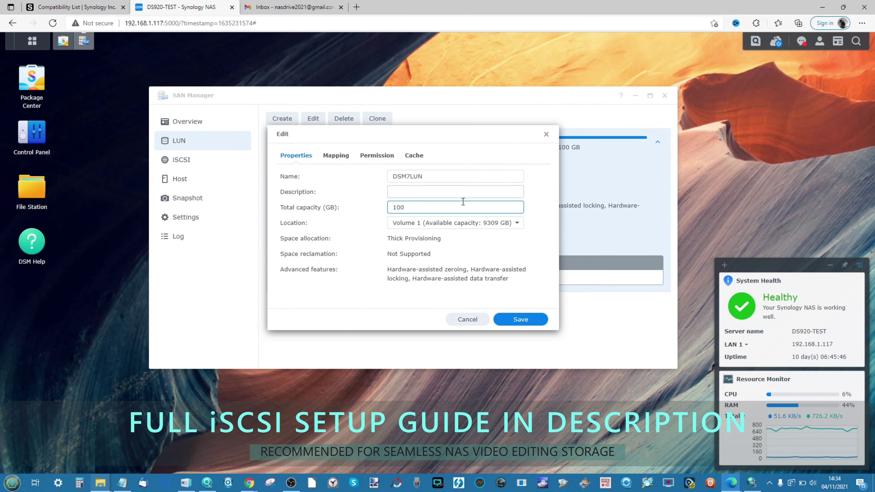
left_click(377, 155)
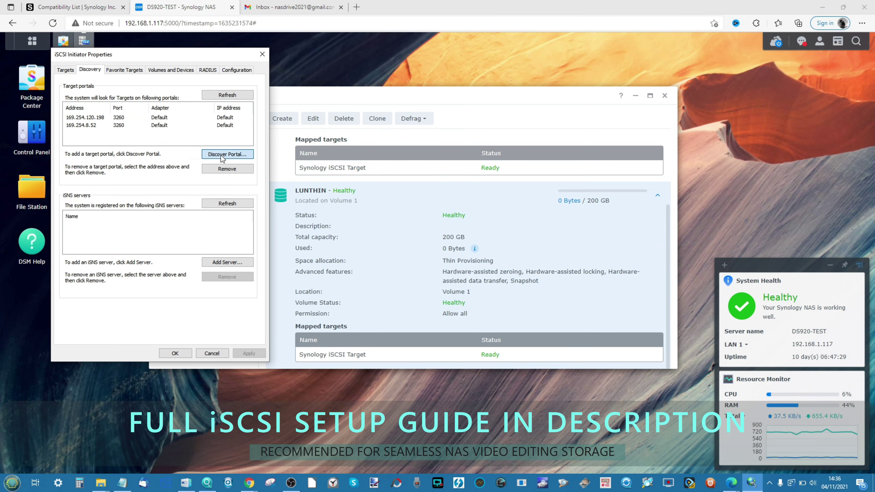
Step: In Windows' iSCSI Initiator, discover the target portal 192.168.1.117 on port 3260 and open its advanced settings
left_click(228, 154)
type("192.168.1.117")
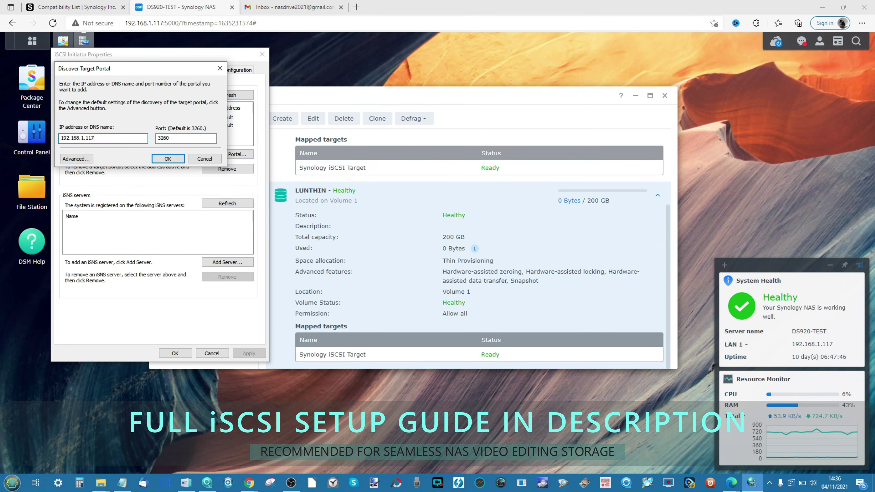
left_click(77, 158)
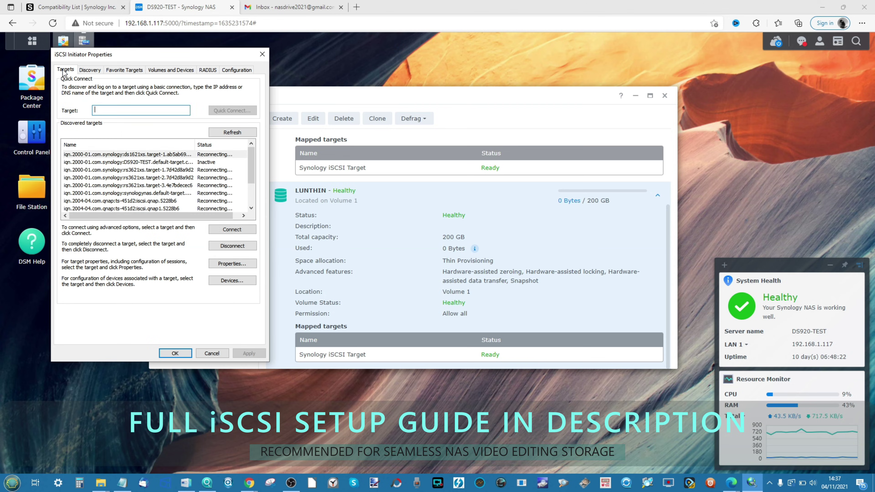
Step: Connect to the inactive DS920-TEST default target among the discovered iSCSI targets
left_click(142, 162)
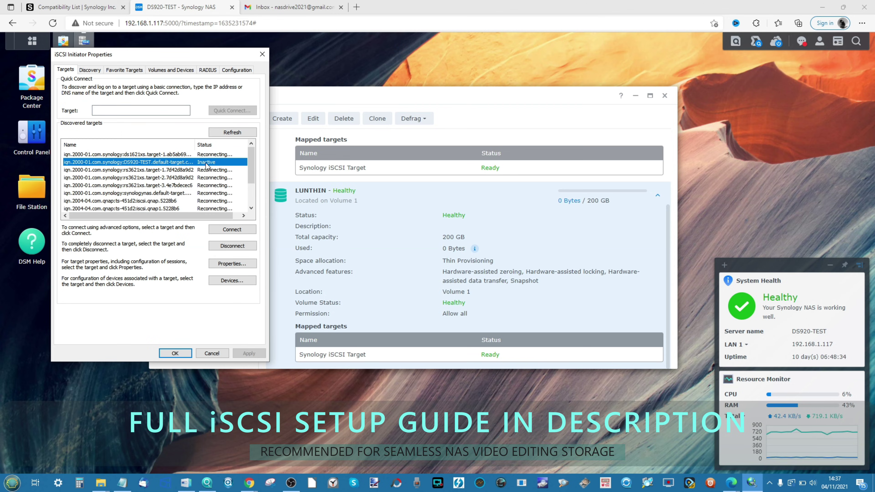
left_click(232, 229)
left_click(191, 157)
Step: Switch to File Explorer and open Computer Management from This PC to reach Disk Management
left_click(100, 483)
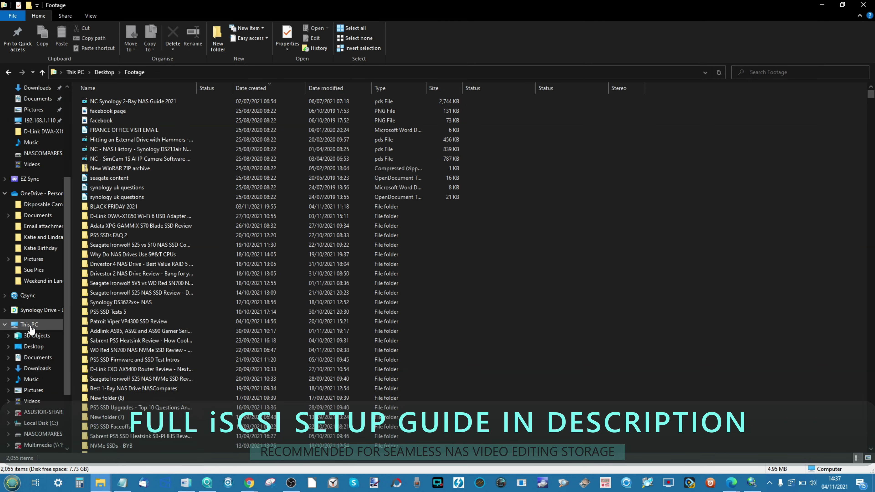
left_click(31, 325)
left_click(210, 48)
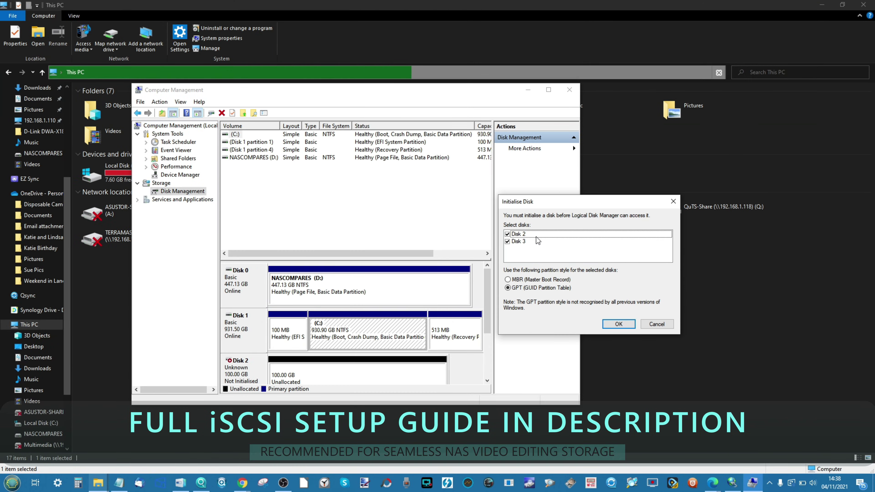